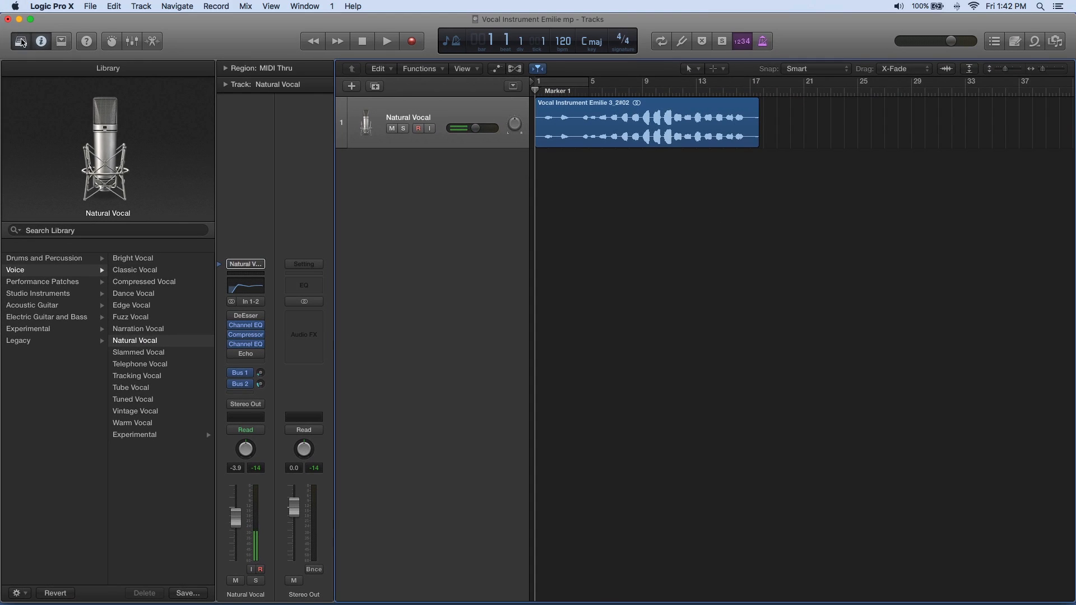
- Hide the Library, zoom the timeline in on the vocal region and play it back once
{"action": "left_click", "coordinate": [22, 41]}
{"action": "key", "text": "super+Right"}
{"action": "key", "text": "Right"}
{"action": "key", "text": "Right"}
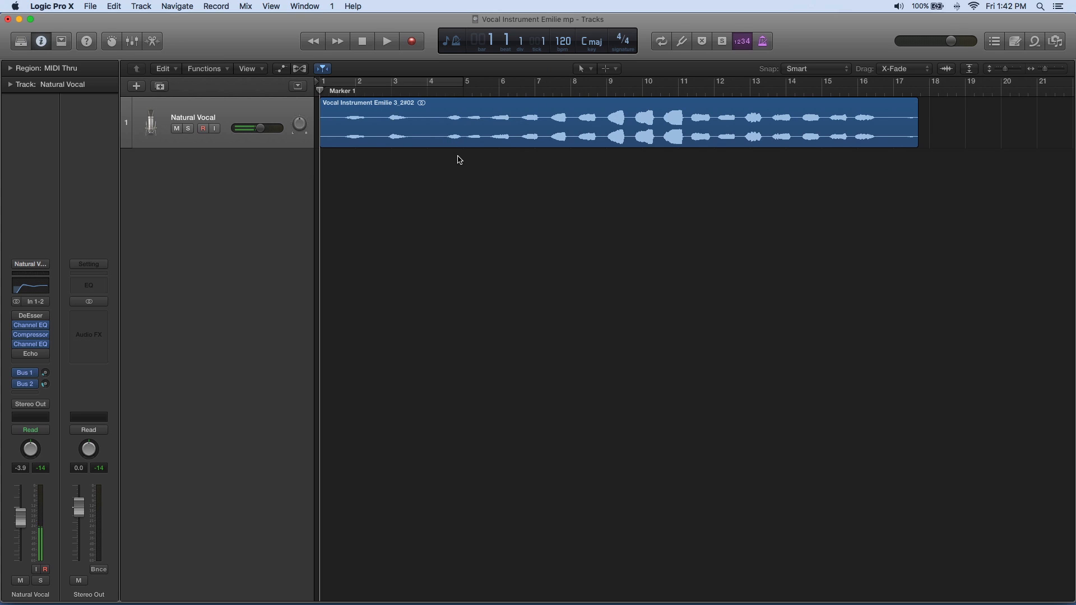
{"action": "key", "text": "space"}
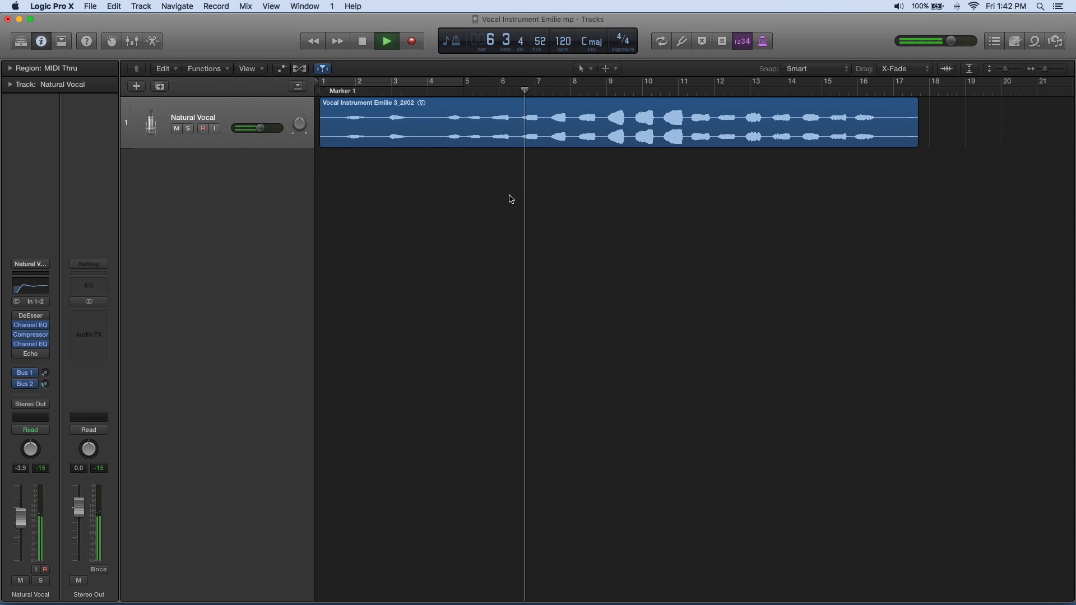
{"action": "key", "text": "space"}
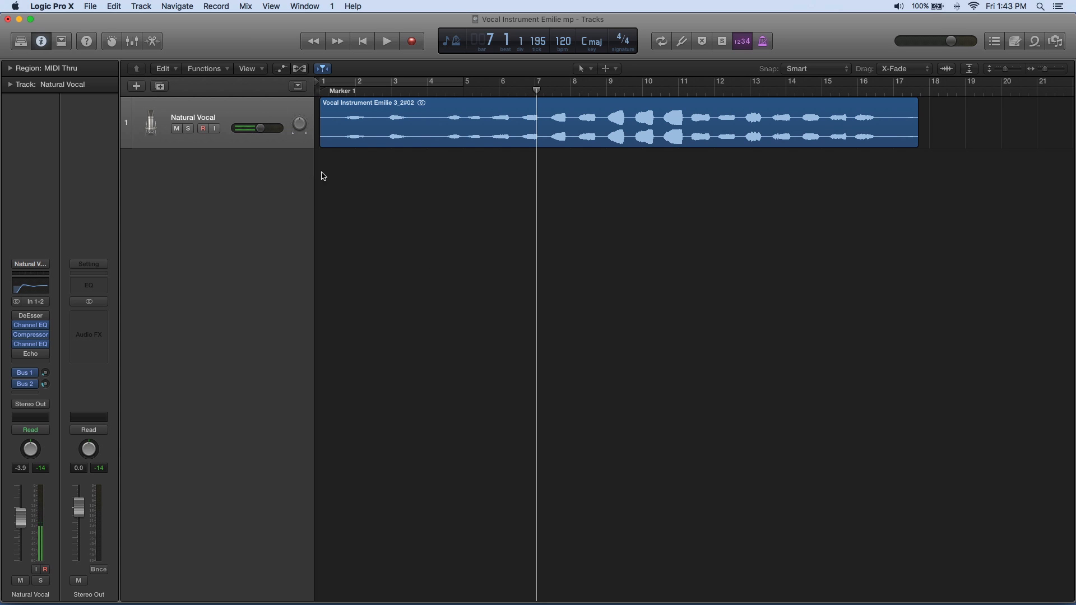
- Open the Natural Vocal region in the audio editor with Flex Pitch mode and an enlarged Flex view
{"action": "double_click", "coordinate": [362, 121]}
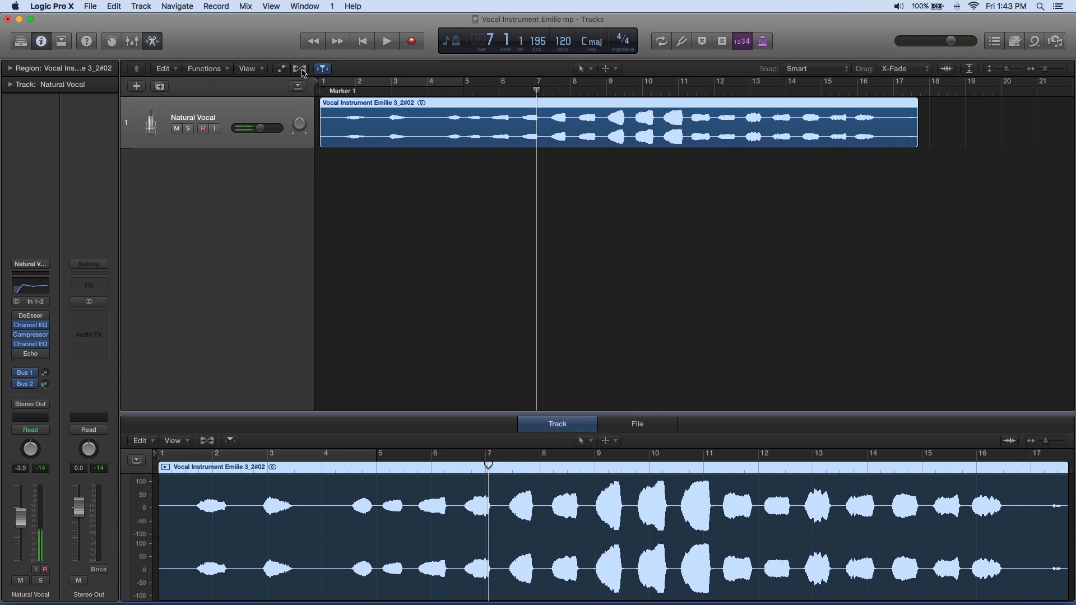
{"action": "left_click", "coordinate": [300, 68]}
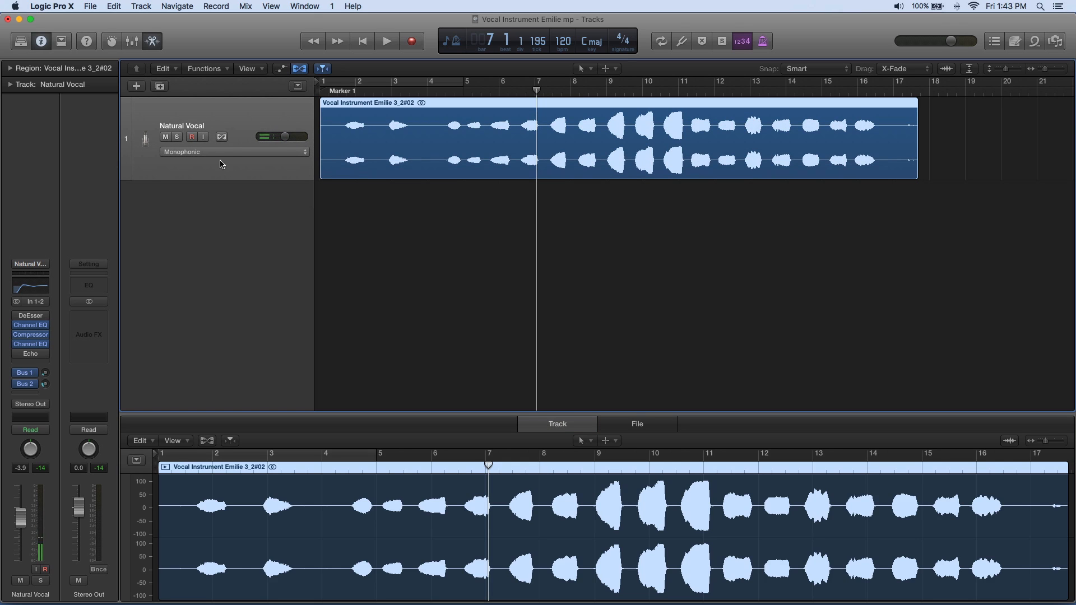
{"action": "left_click", "coordinate": [234, 151]}
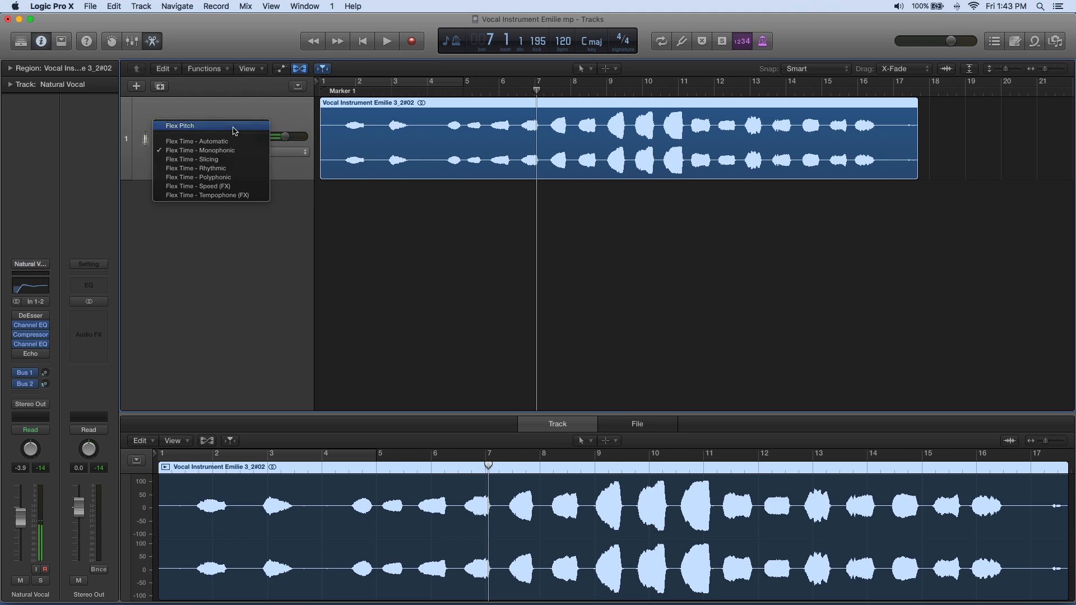
{"action": "left_click", "coordinate": [234, 129]}
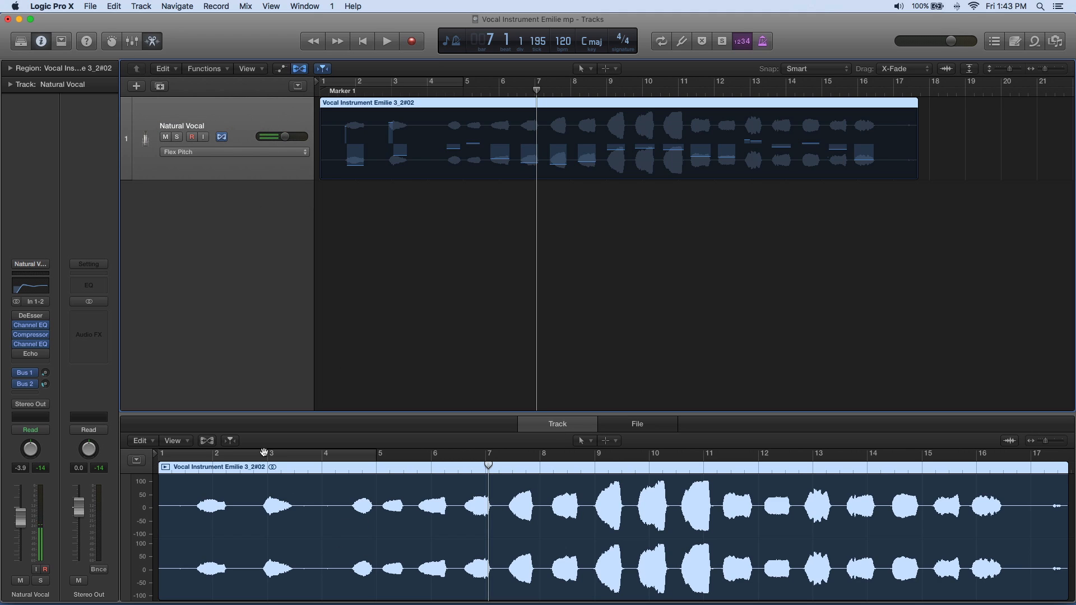
{"action": "left_click", "coordinate": [203, 440]}
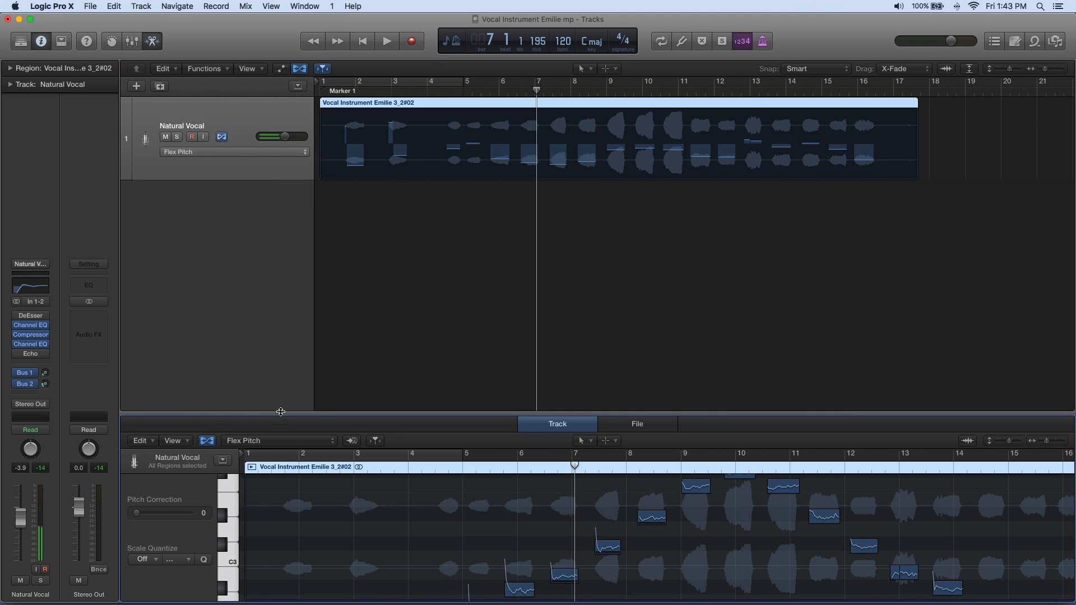
{"action": "left_click_drag", "start_coordinate": [281, 412], "coordinate": [280, 225]}
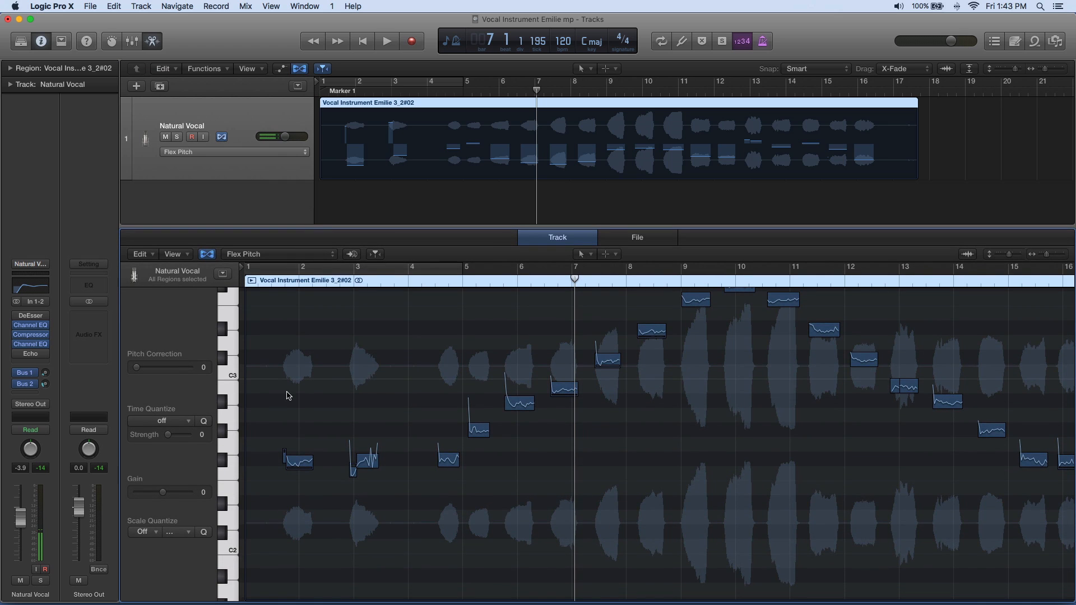
{"action": "scroll", "coordinate": [505, 379], "scroll_direction": "up", "scroll_amount": 3}
- Select all 22 detected notes, set them to Perfect Pitch, then deselect them
{"action": "key", "text": "super+a"}
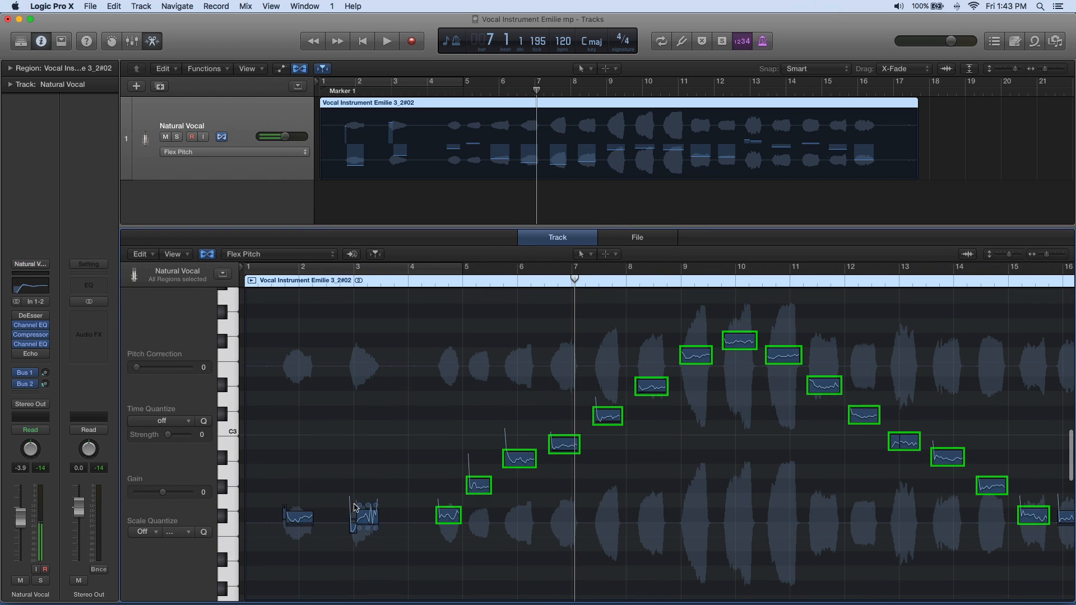
{"action": "left_click", "coordinate": [740, 341]}
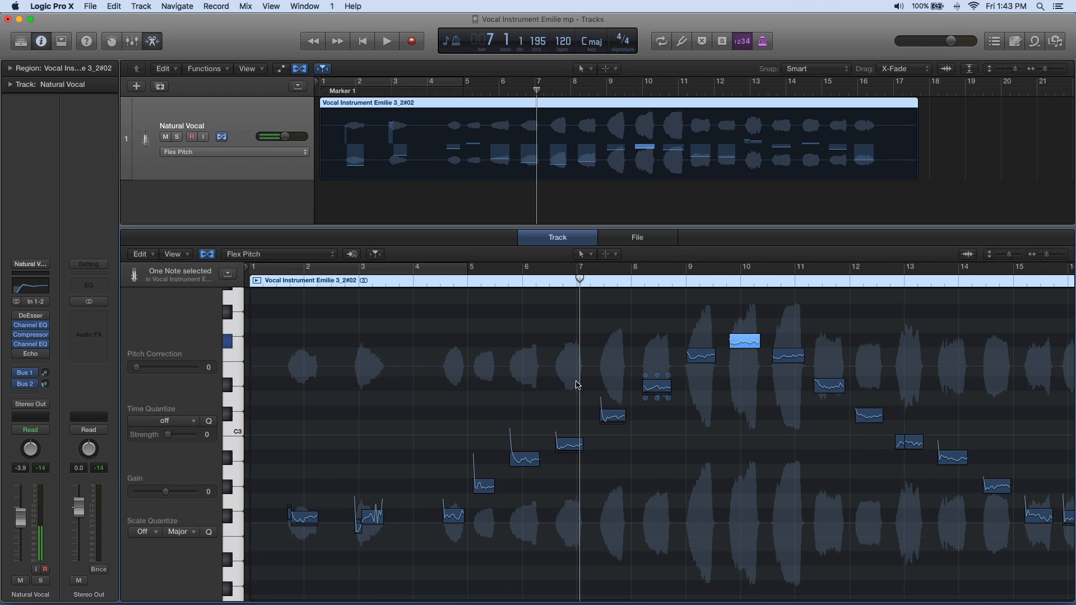
{"action": "mouse_move", "coordinate": [612, 414]}
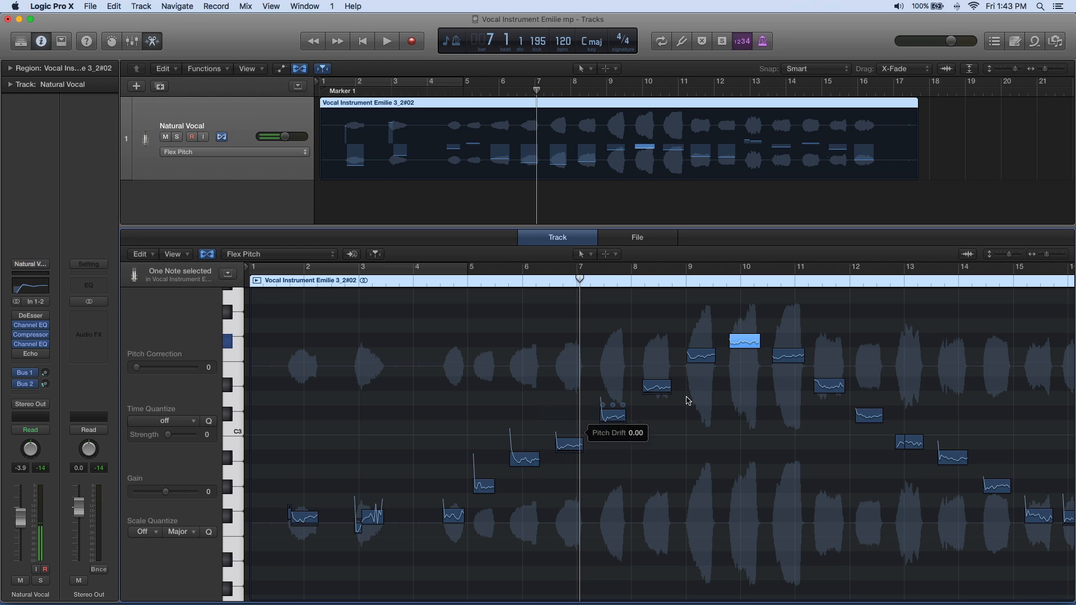
{"action": "key", "text": "super+a"}
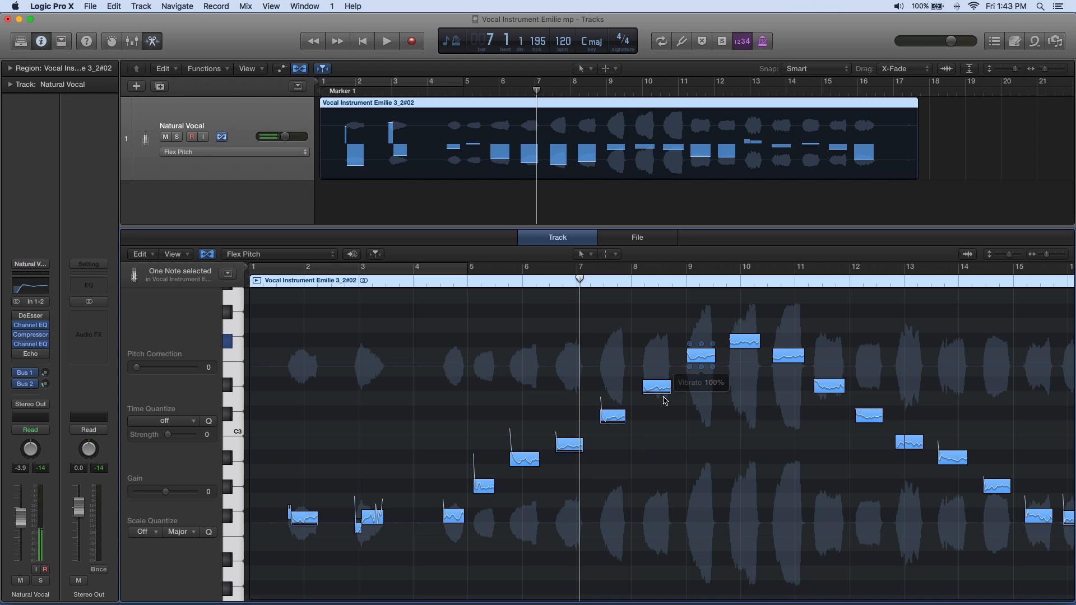
{"action": "key", "text": "super+a"}
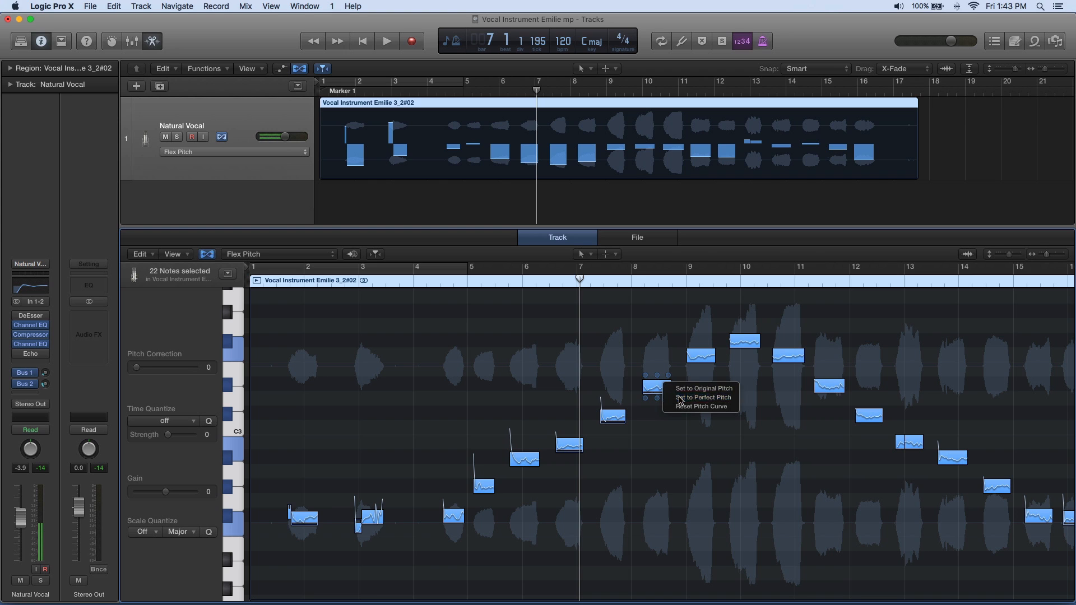
{"action": "left_click", "coordinate": [702, 397]}
{"action": "left_click", "coordinate": [680, 443]}
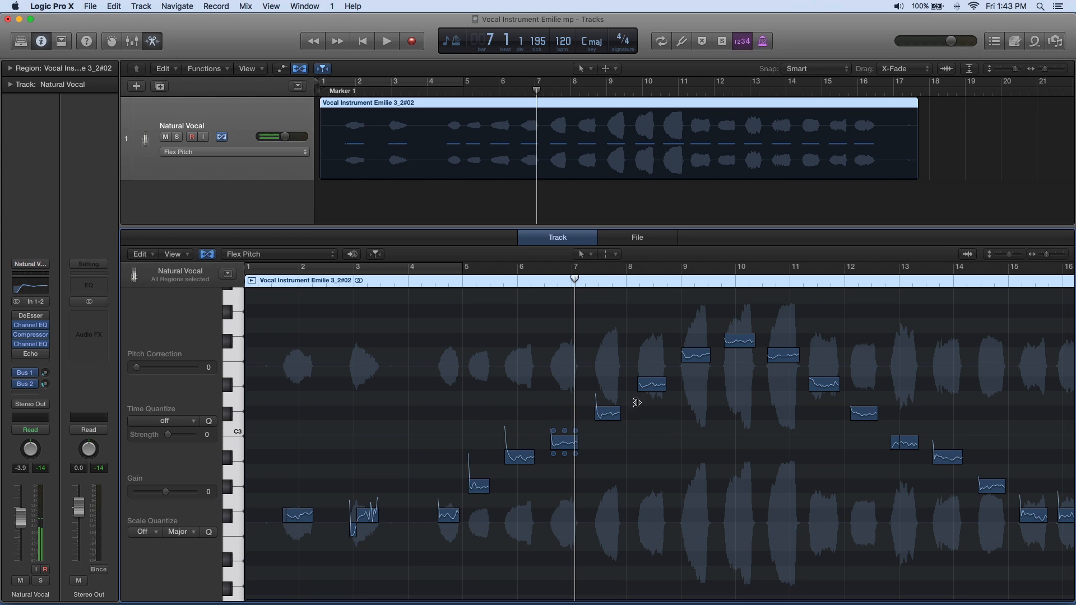
{"action": "left_click", "coordinate": [452, 513]}
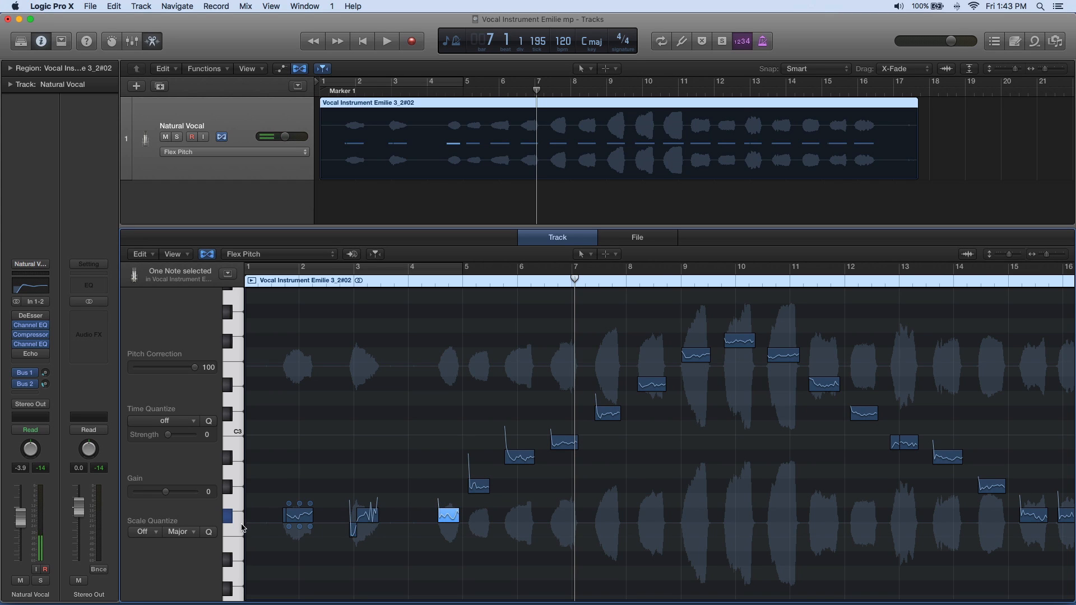
{"action": "left_click", "coordinate": [479, 487]}
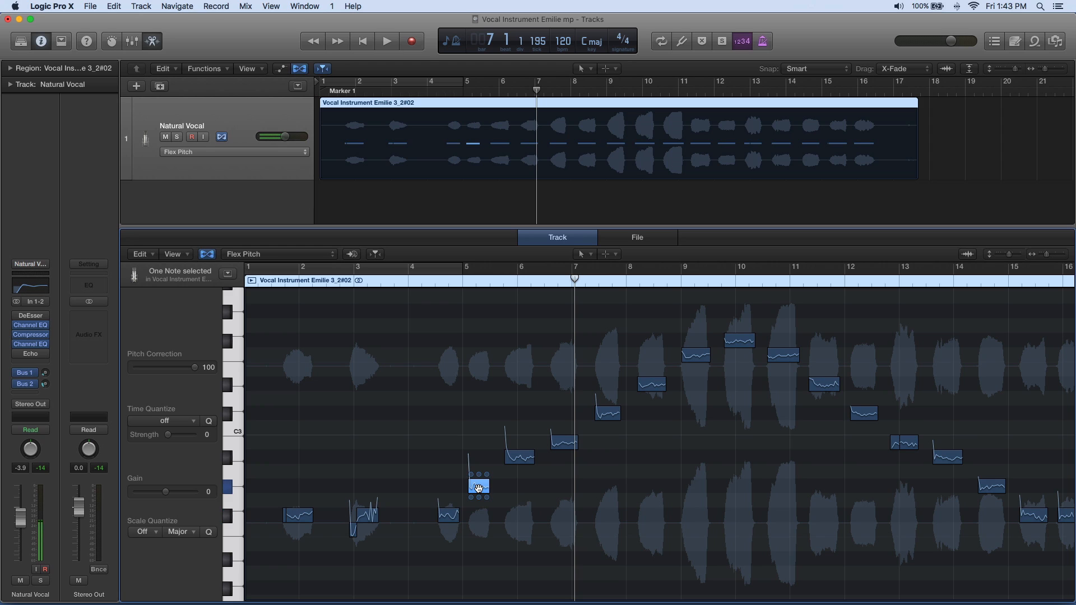
{"action": "left_click", "coordinate": [522, 459]}
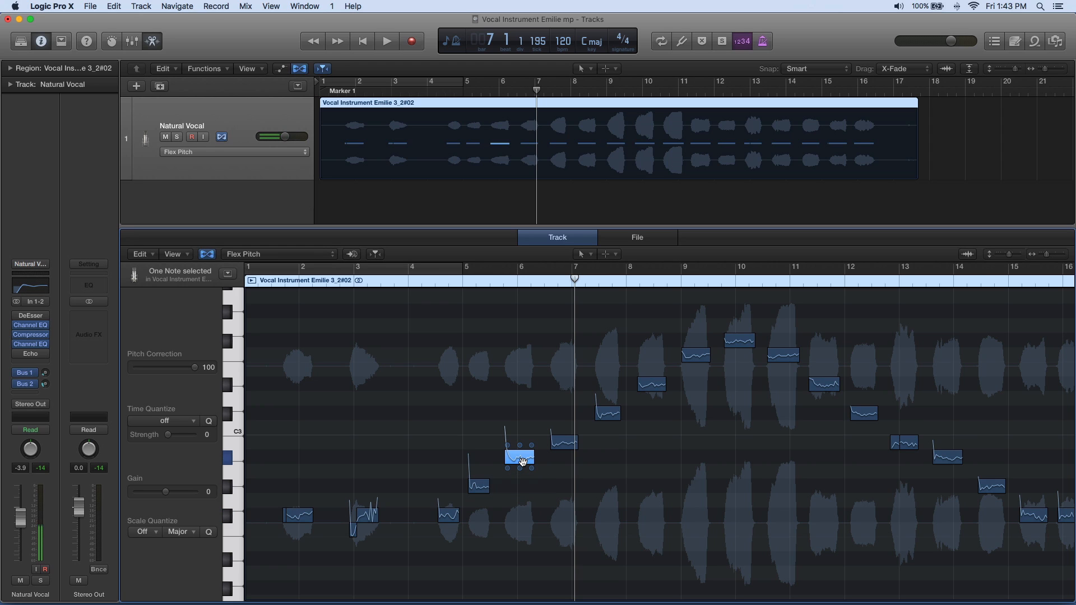
{"action": "left_click", "coordinate": [557, 445]}
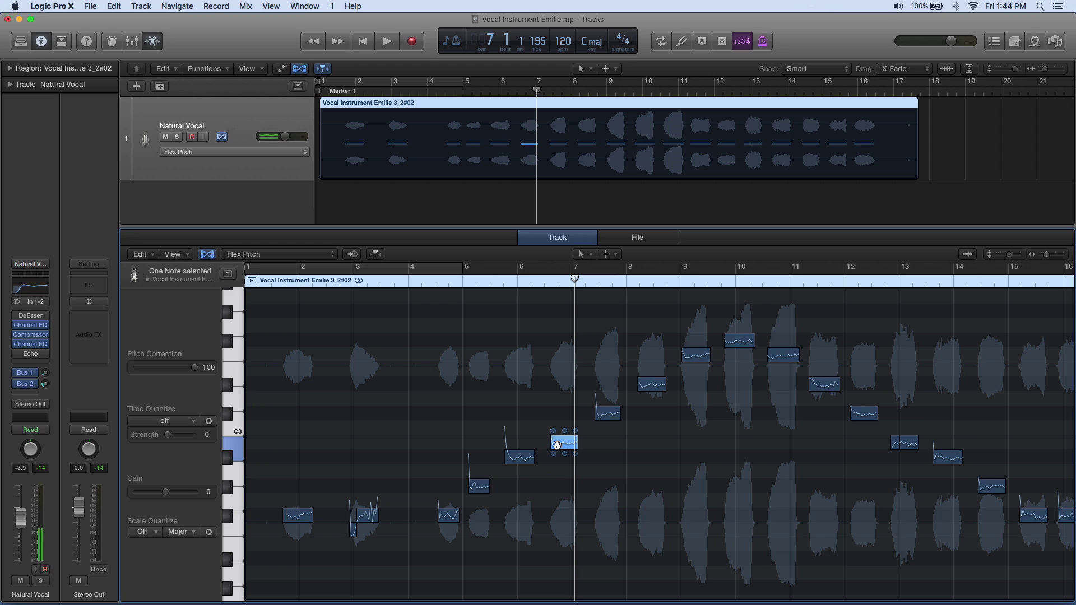
{"action": "left_click", "coordinate": [609, 412]}
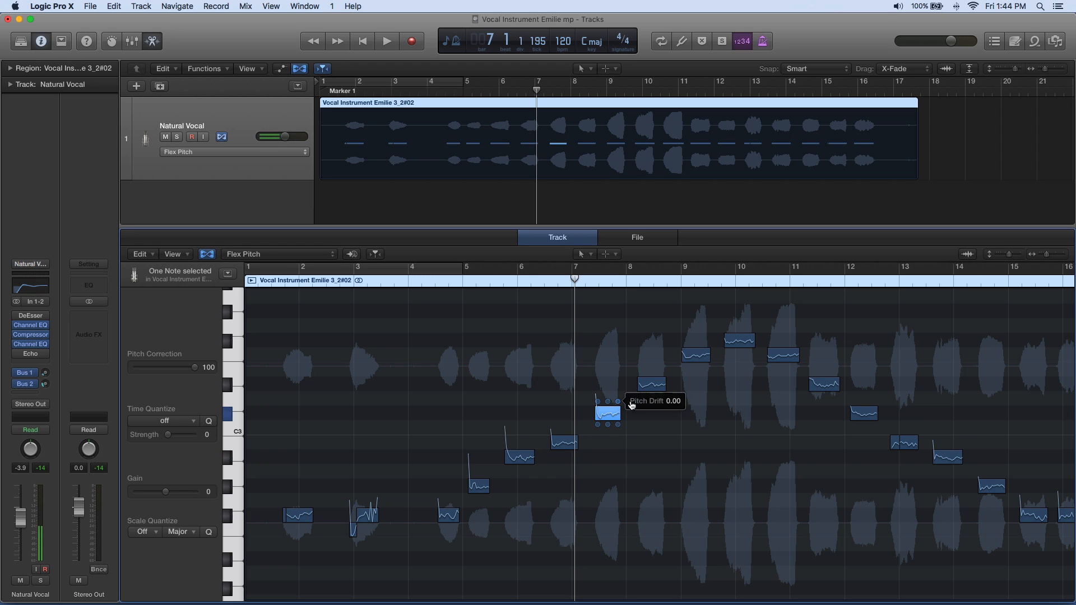
{"action": "left_click", "coordinate": [645, 386]}
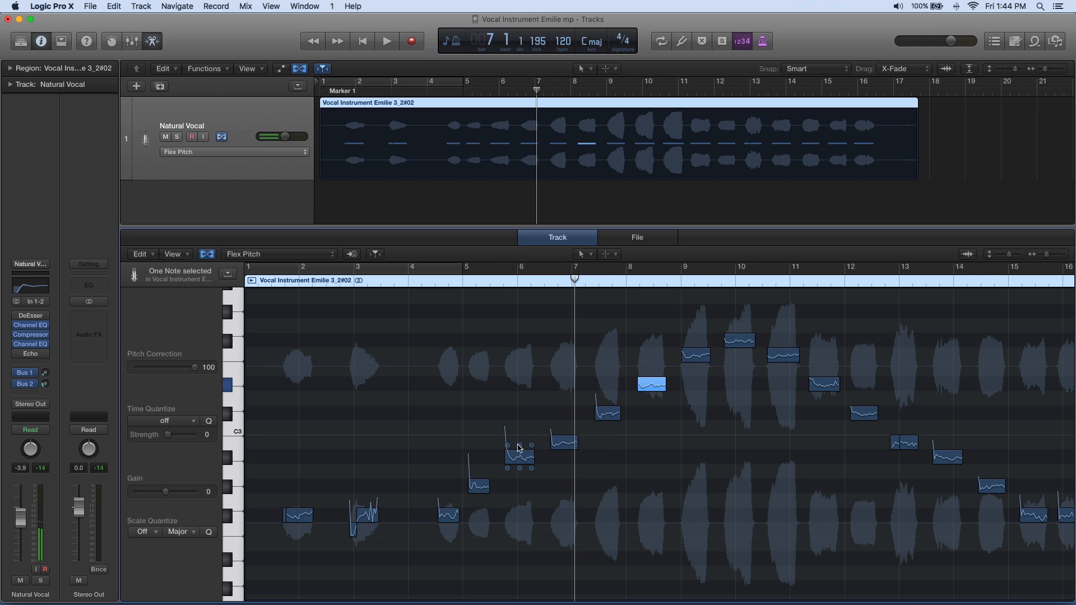
{"action": "left_click", "coordinate": [447, 515]}
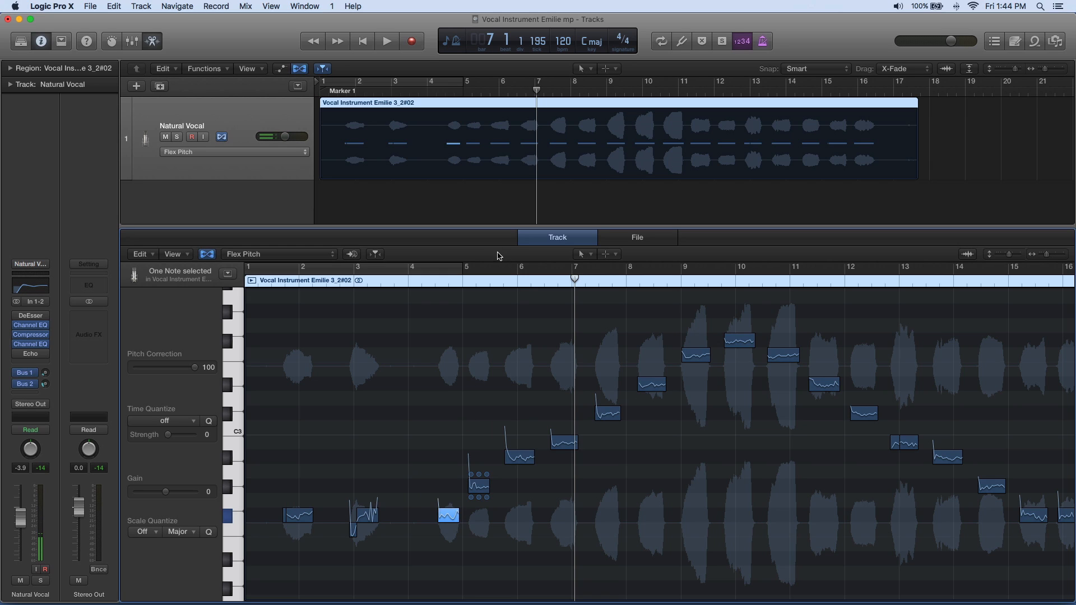
- Close the editor, rewind to the start and turn off the track's Flex display
{"action": "key", "text": "e"}
{"action": "key", "text": "Return"}
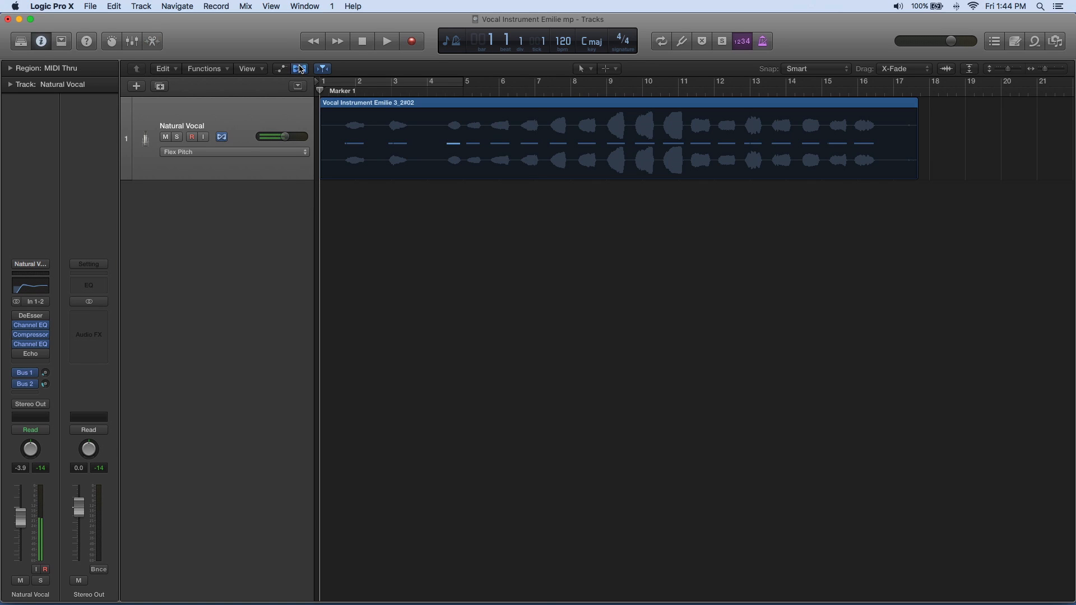
{"action": "left_click", "coordinate": [299, 69]}
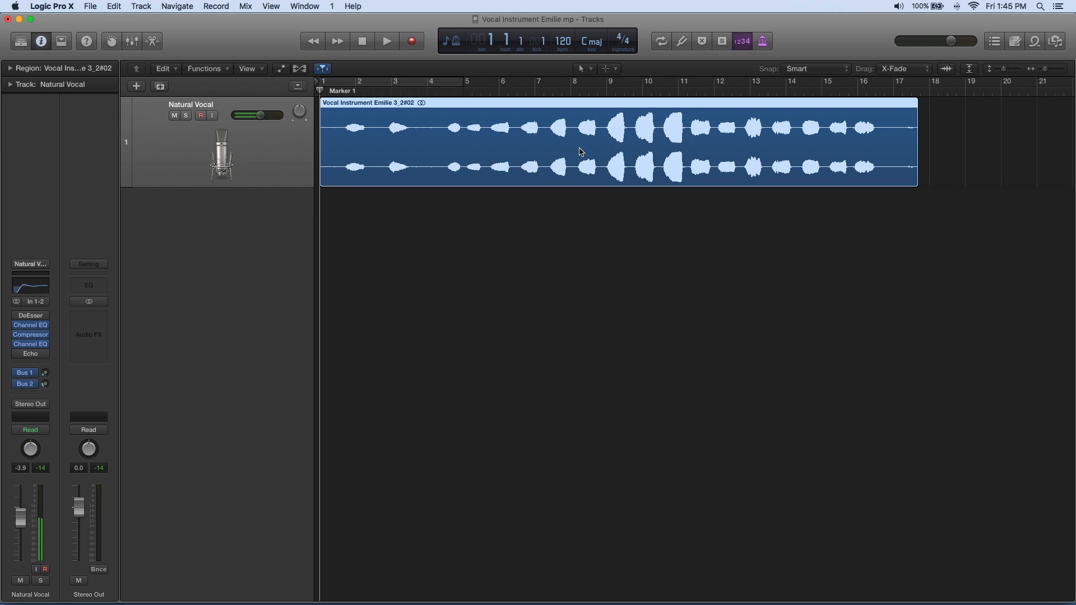
- Bring up Strip Silence on the vocal region and settle its threshold at 2.0%
{"action": "right_click", "coordinate": [440, 153]}
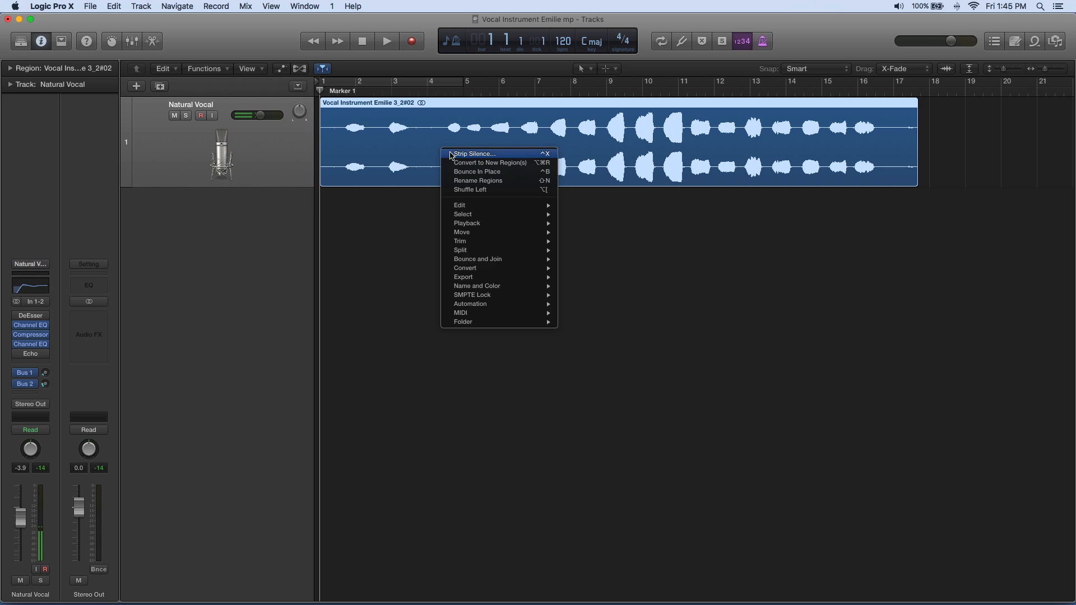
{"action": "left_click", "coordinate": [473, 153]}
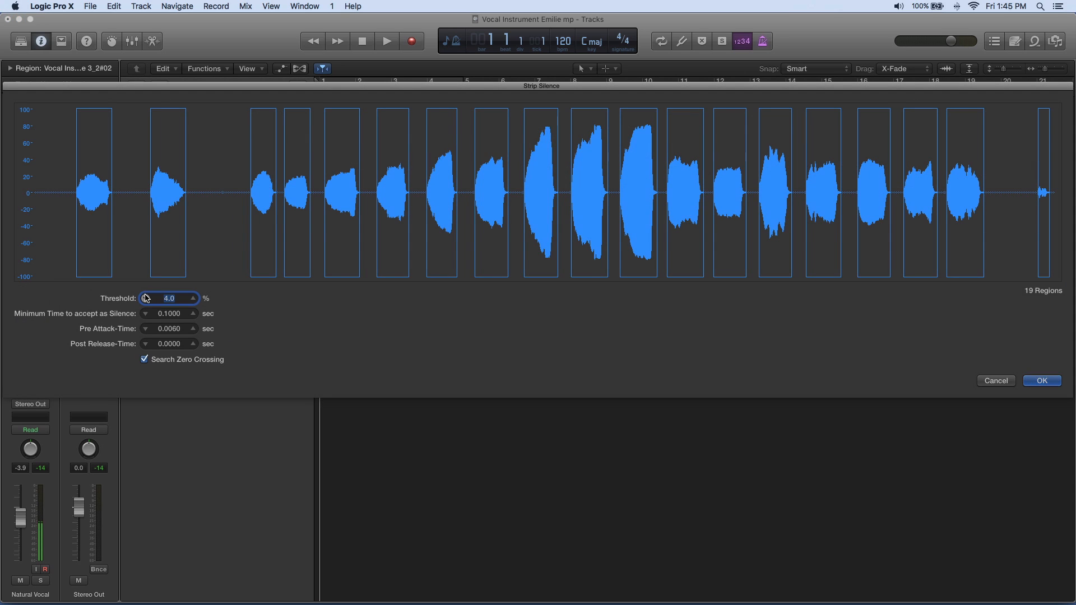
{"action": "left_click", "coordinate": [146, 299]}
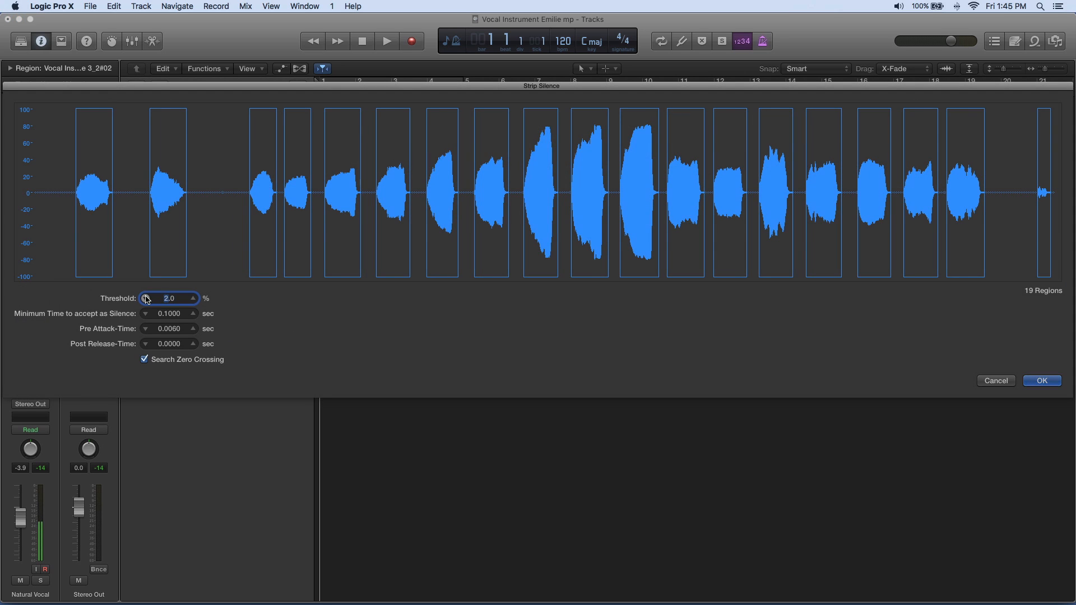
{"action": "left_click", "coordinate": [146, 298]}
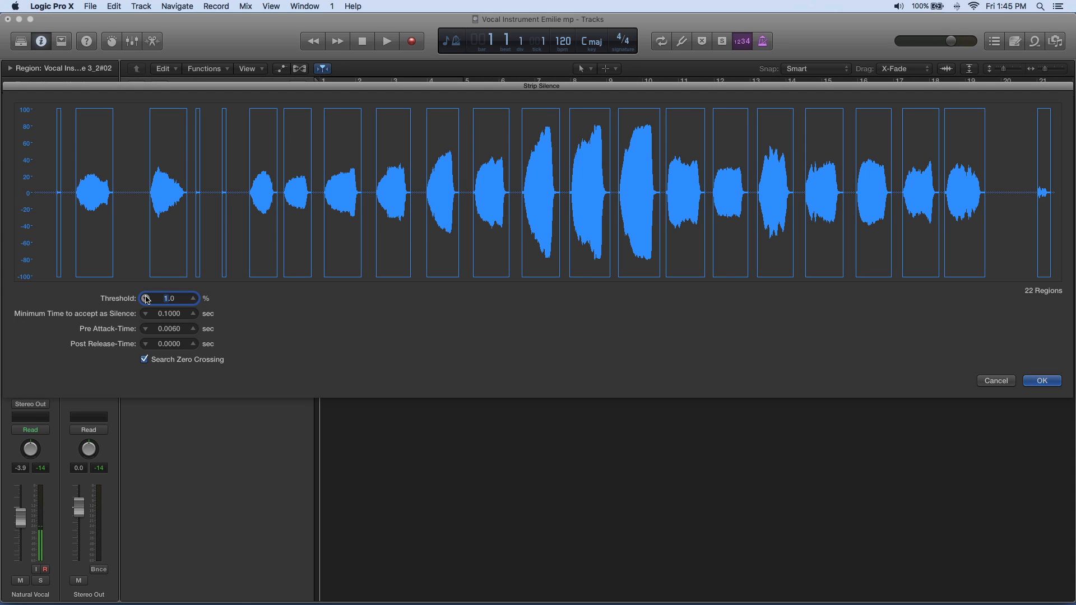
{"action": "left_click", "coordinate": [194, 299]}
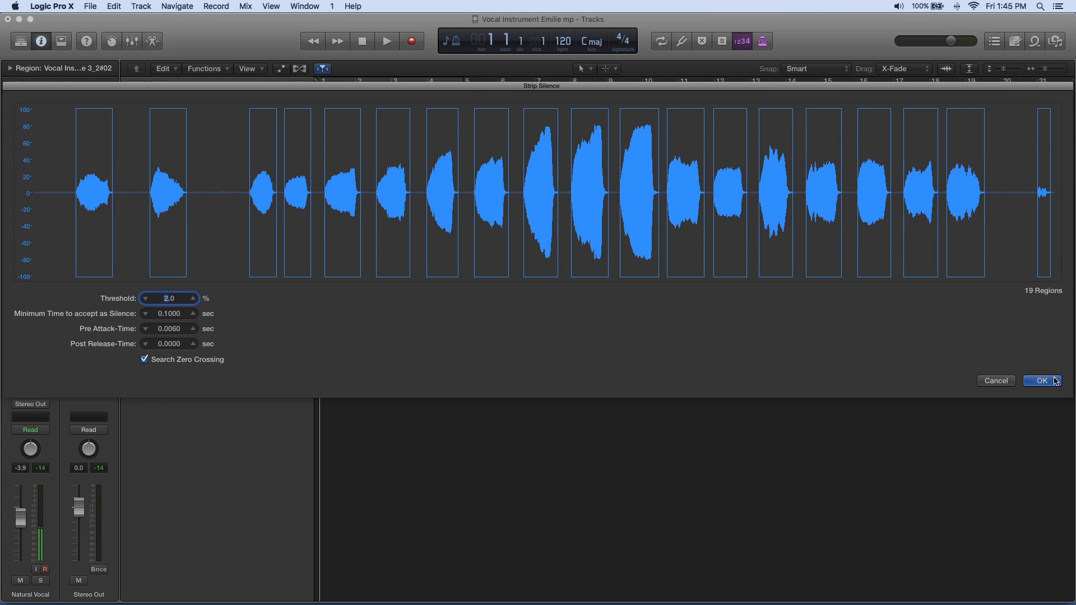
- Apply Strip Silence, audition the split regions from bar 4, and select the sixteen note regions from bar 5 to 16
{"action": "left_click", "coordinate": [1042, 381]}
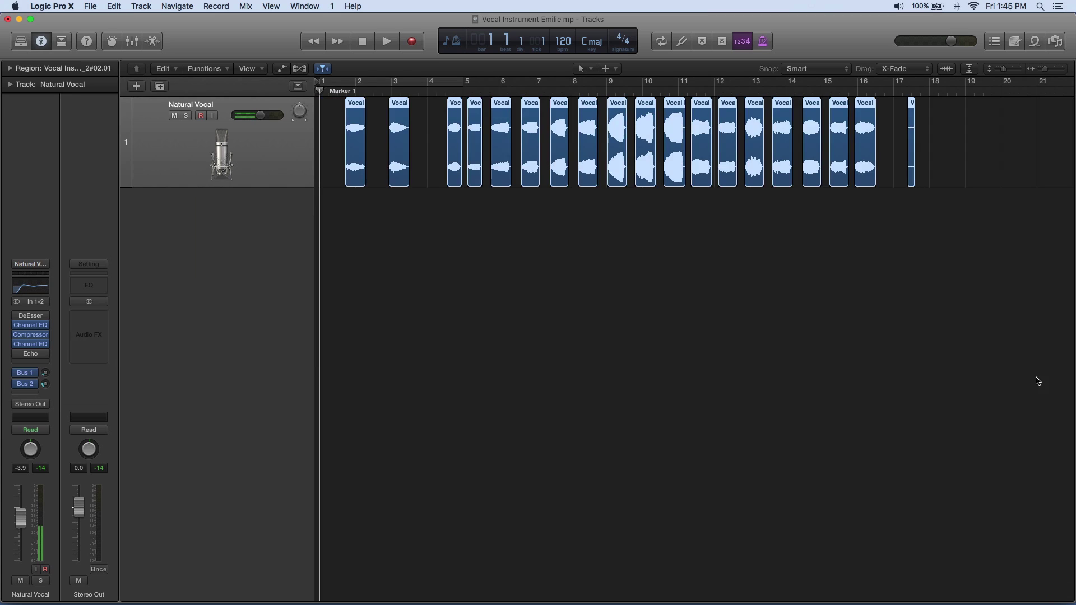
{"action": "left_click", "coordinate": [446, 93]}
{"action": "key", "text": "space"}
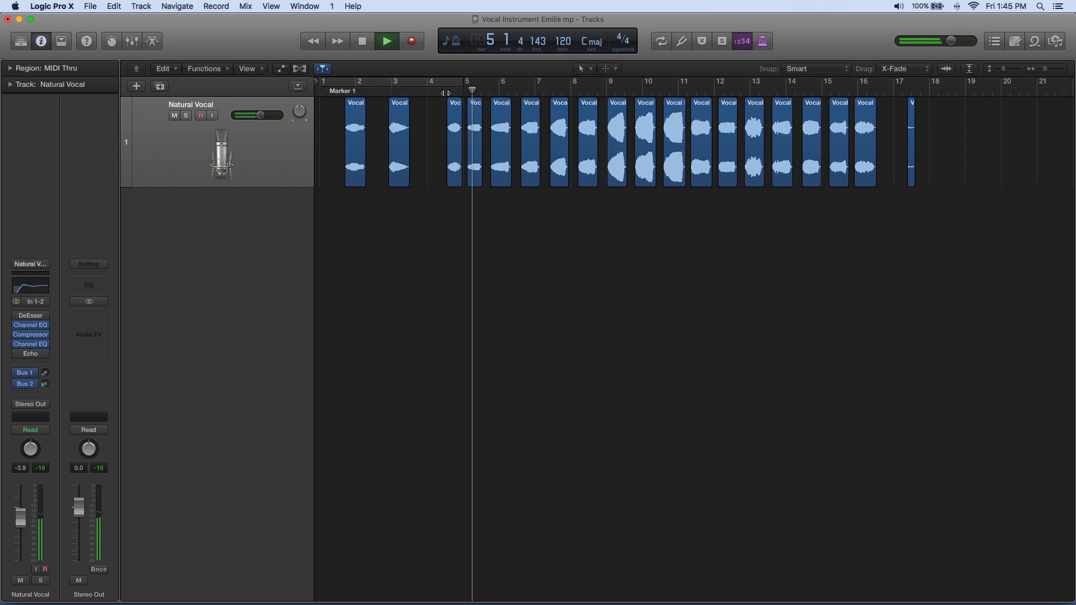
{"action": "key", "text": "space"}
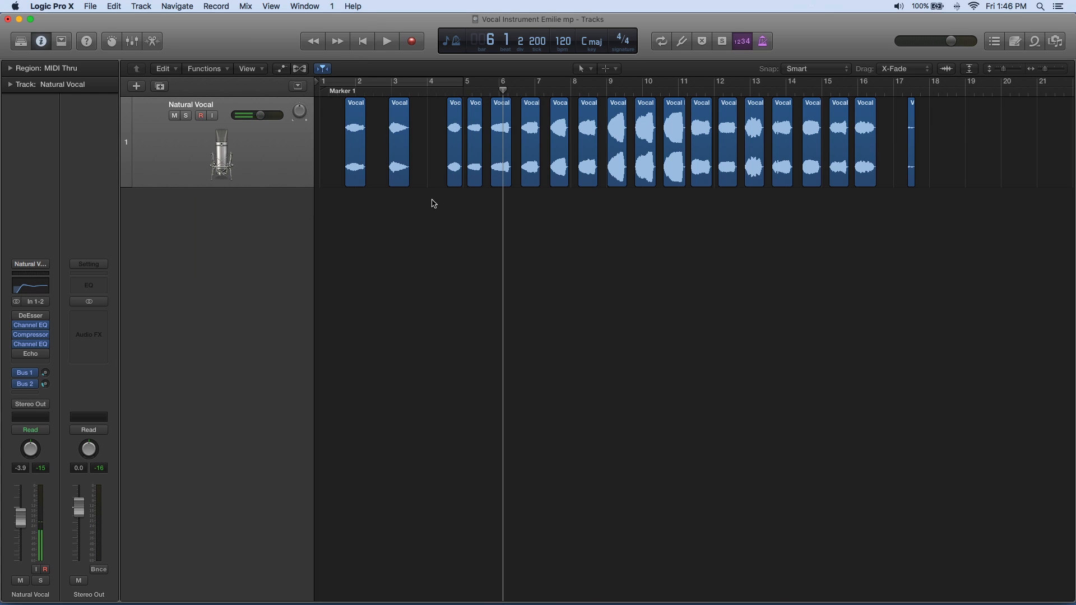
{"action": "left_click_drag", "start_coordinate": [429, 151], "coordinate": [874, 167]}
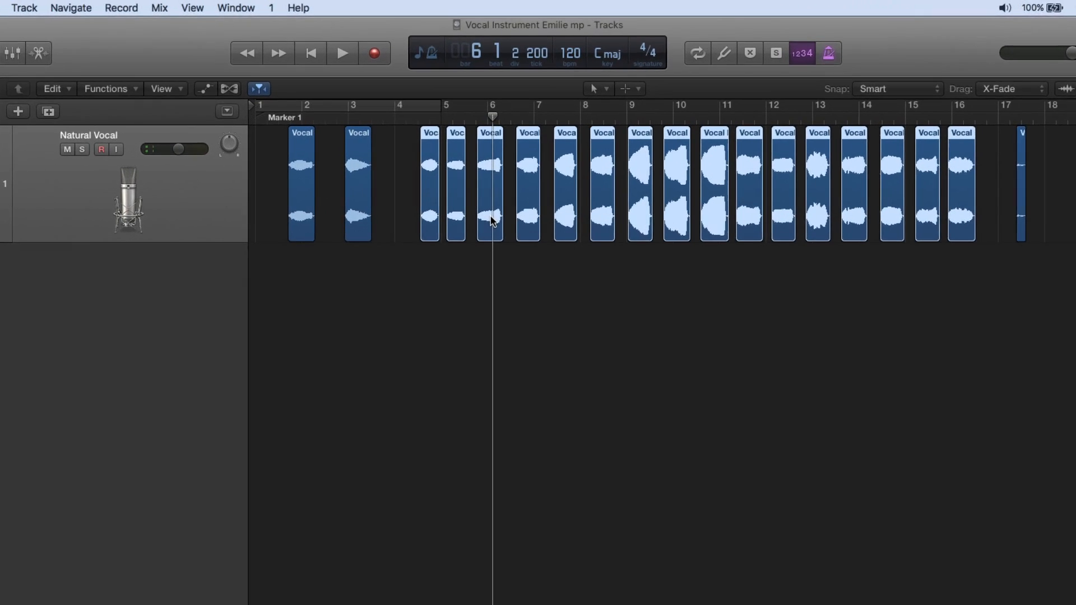
- Choose Convert to New Sampler Track for the sixteen selected regions
{"action": "right_click", "coordinate": [501, 170]}
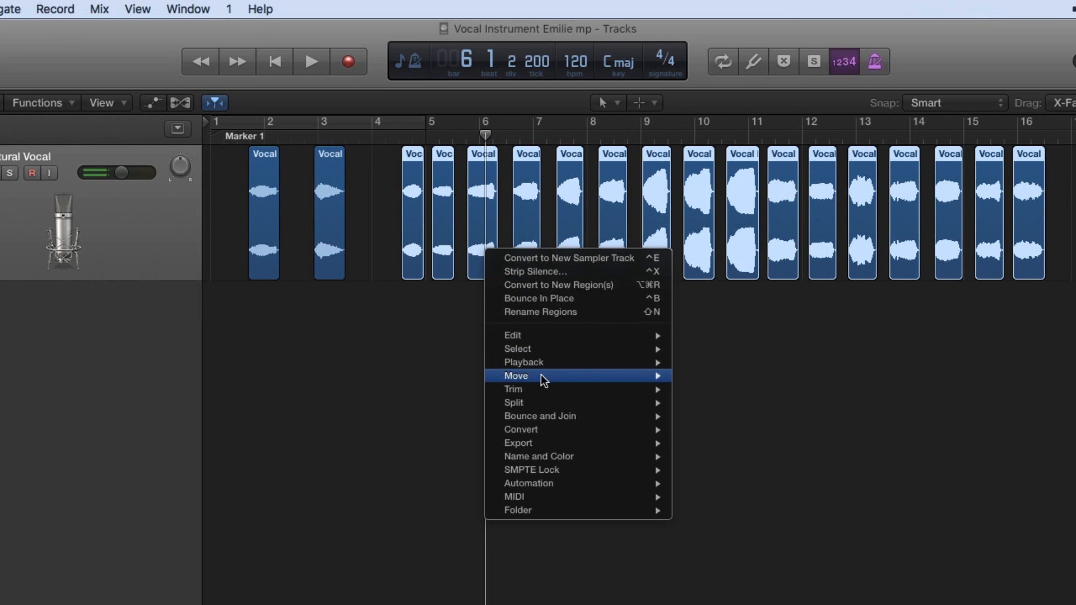
{"action": "mouse_move", "coordinate": [538, 430]}
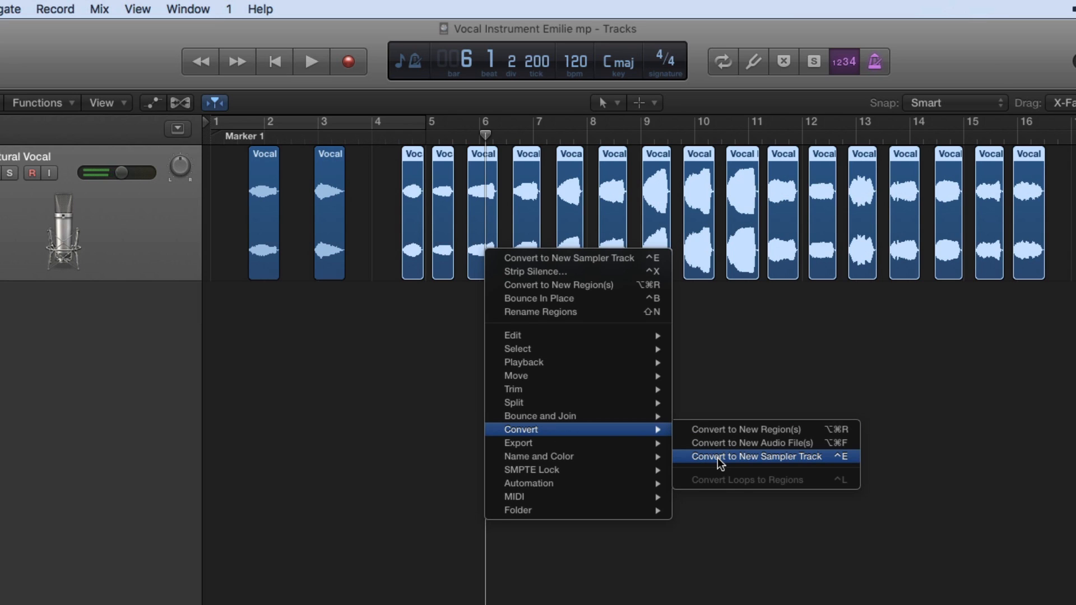
{"action": "left_click", "coordinate": [717, 458]}
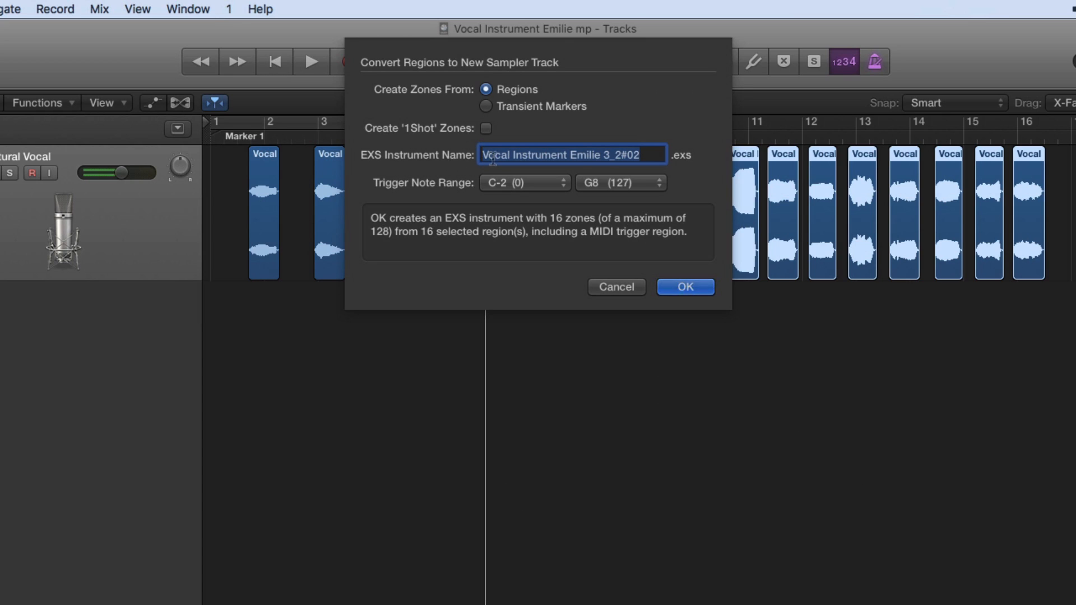
- Edit the EXS instrument name by removing the 3, then go to the lowest trigger note choice
{"action": "left_click", "coordinate": [558, 155]}
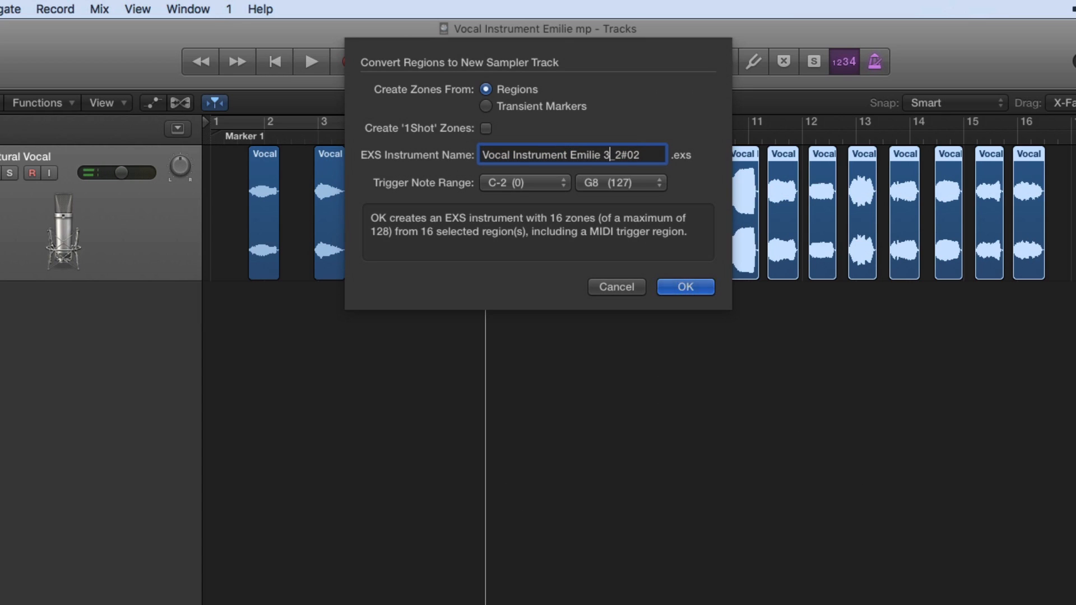
{"action": "key", "text": "BackSpace"}
{"action": "type", "text": "scale"}
{"action": "left_click", "coordinate": [493, 186]}
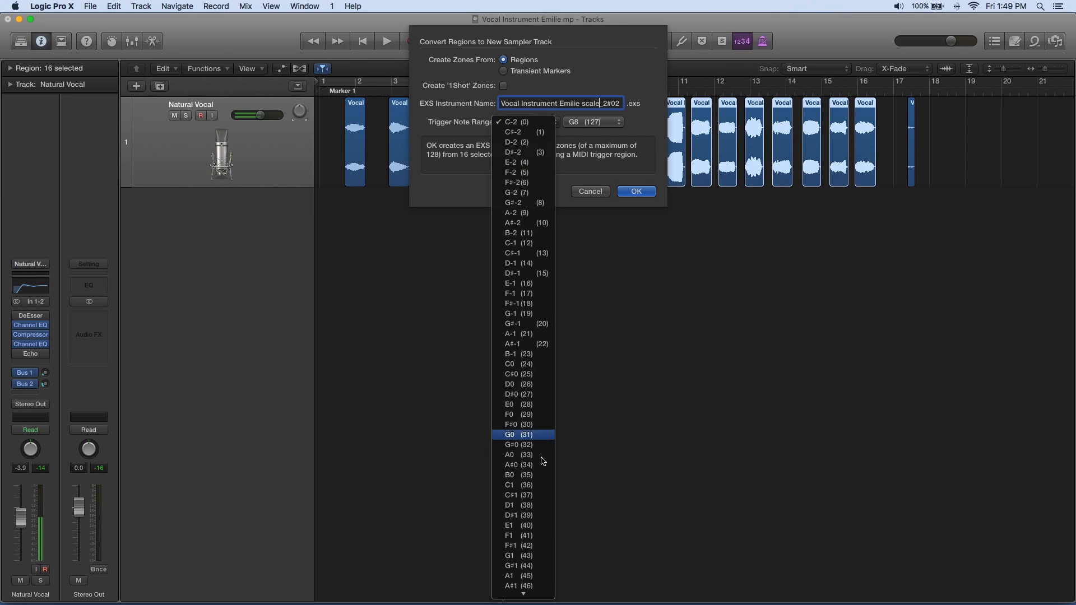
{"action": "scroll", "coordinate": [542, 471], "scroll_direction": "down", "scroll_amount": 10}
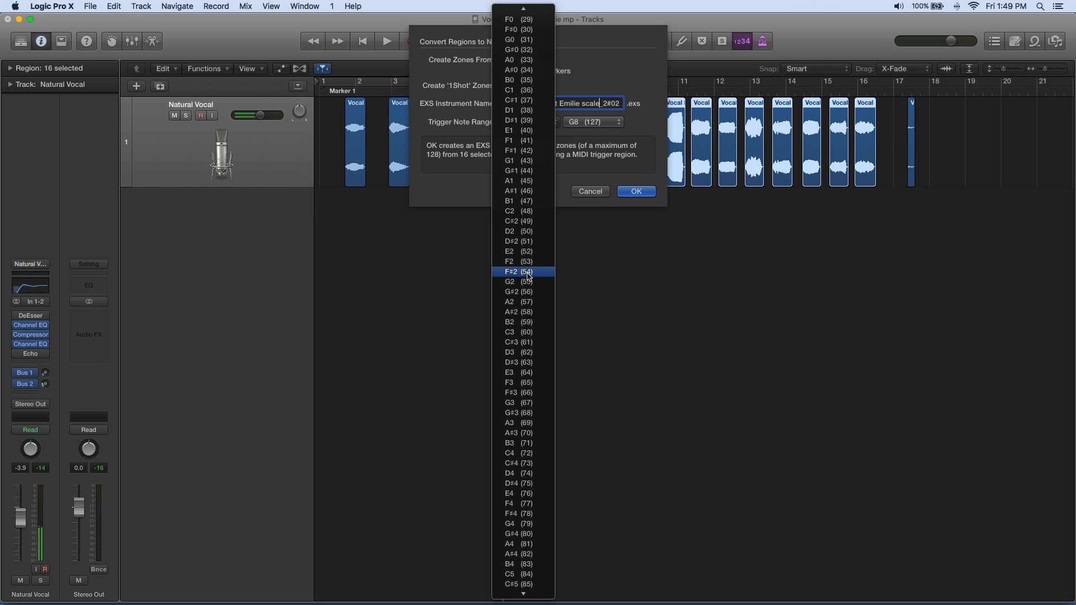
- Set the lowest trigger note to F#2 (54) and create the new EXS24 sampler track
{"action": "left_click", "coordinate": [528, 273]}
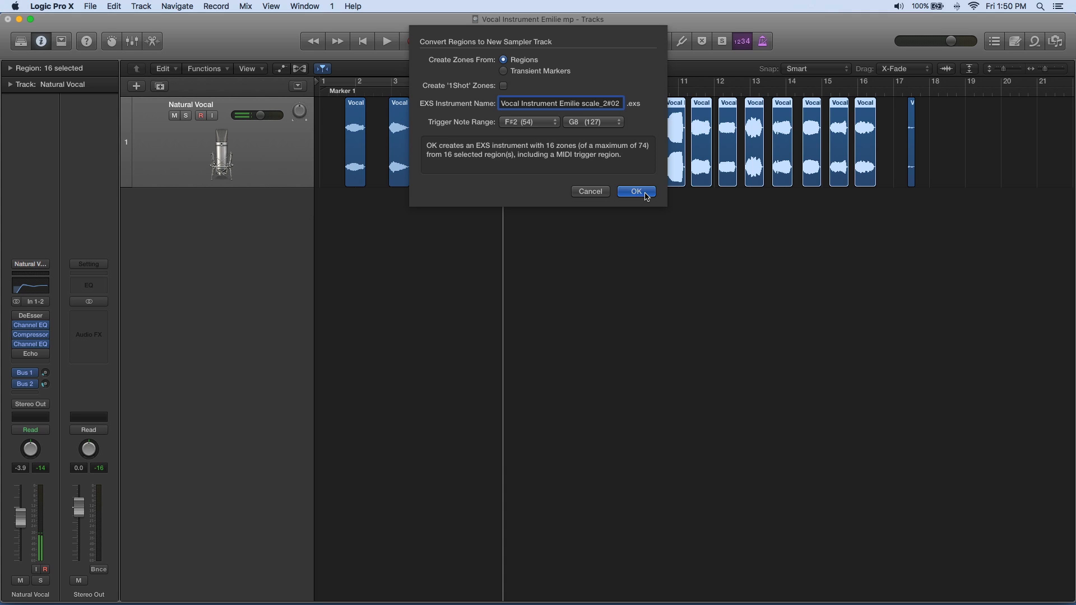
{"action": "left_click", "coordinate": [637, 191]}
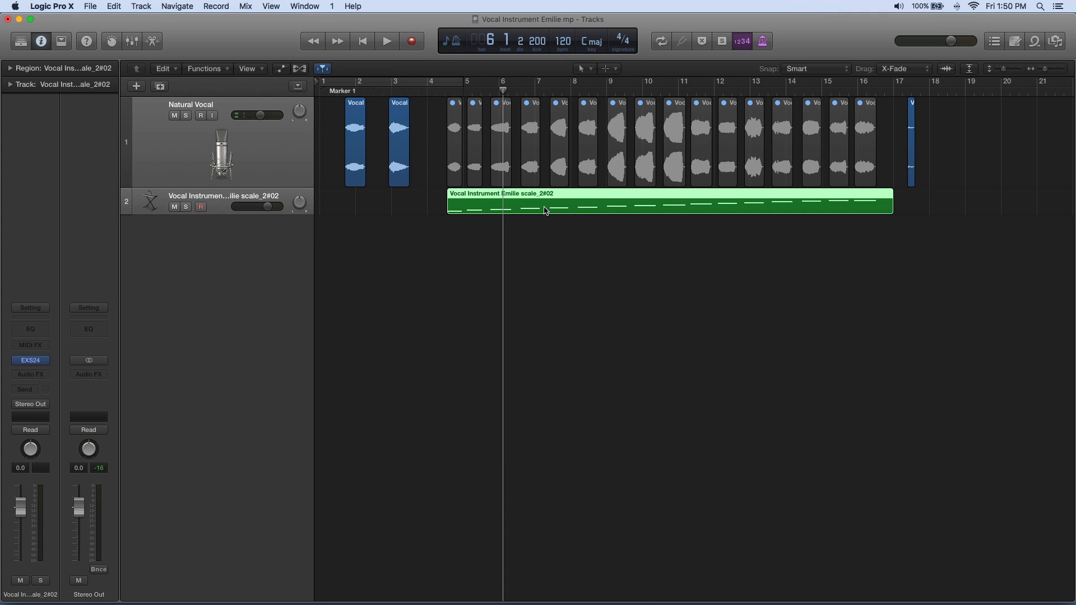
{"action": "left_click", "coordinate": [446, 90]}
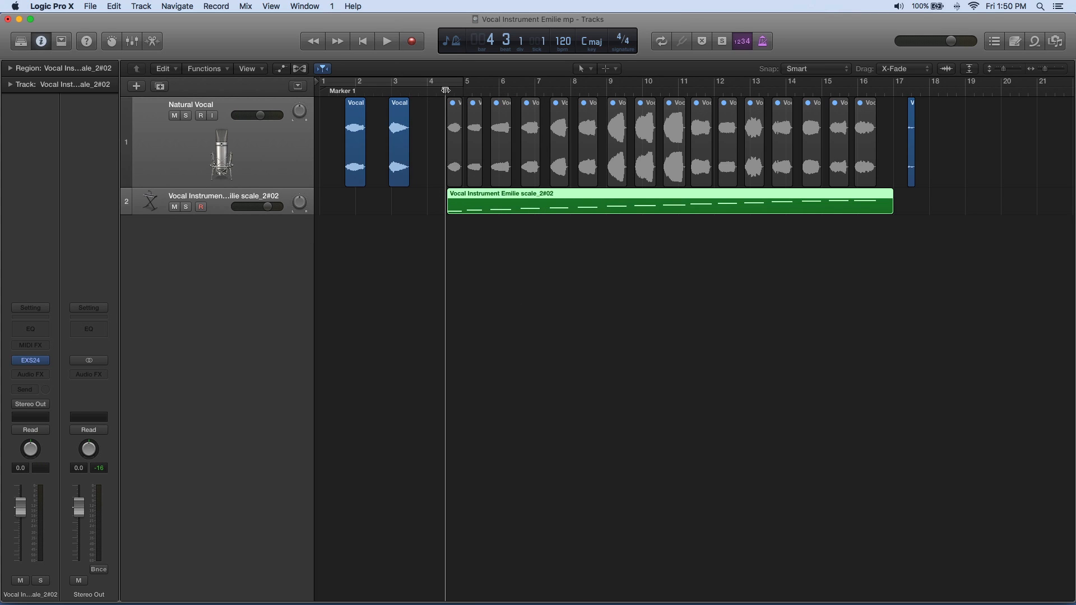
{"action": "key", "text": "space"}
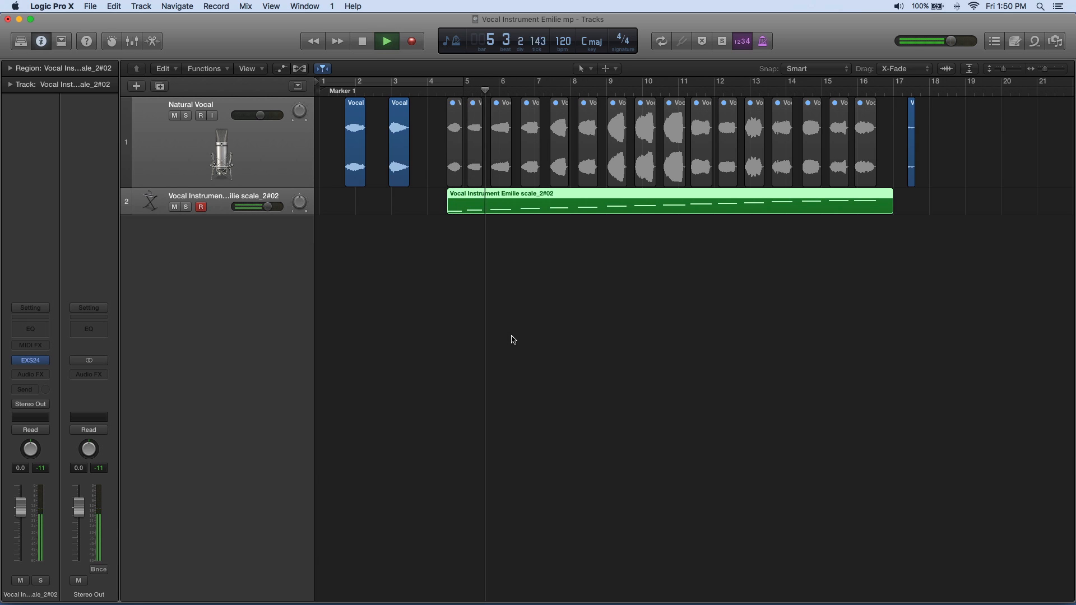
{"action": "key", "text": "space"}
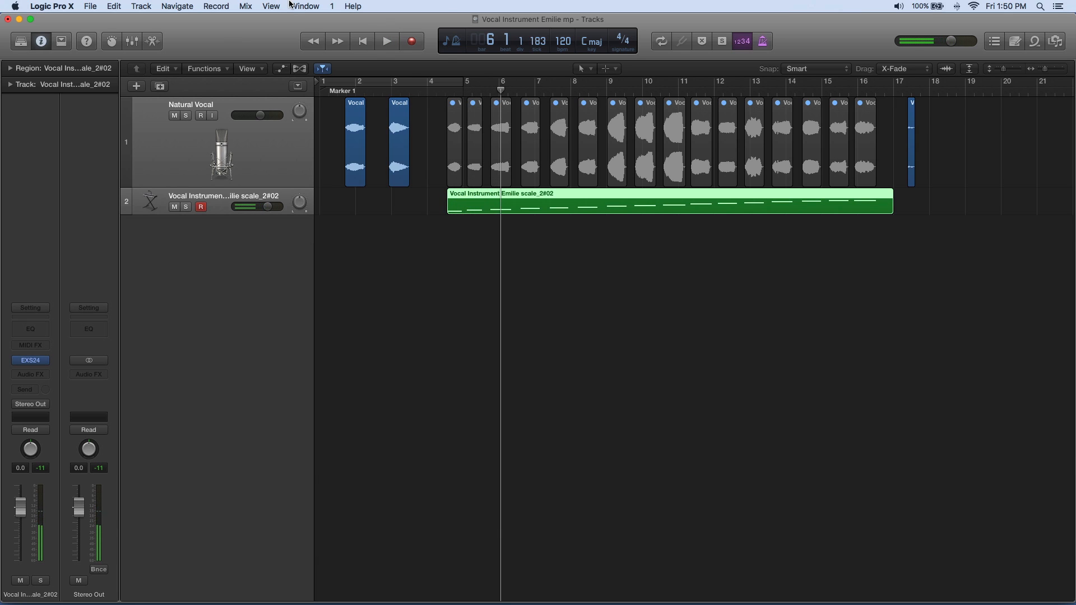
- Show the Musical Typing window and move it to the centre of the screen
{"action": "left_click", "coordinate": [305, 6]}
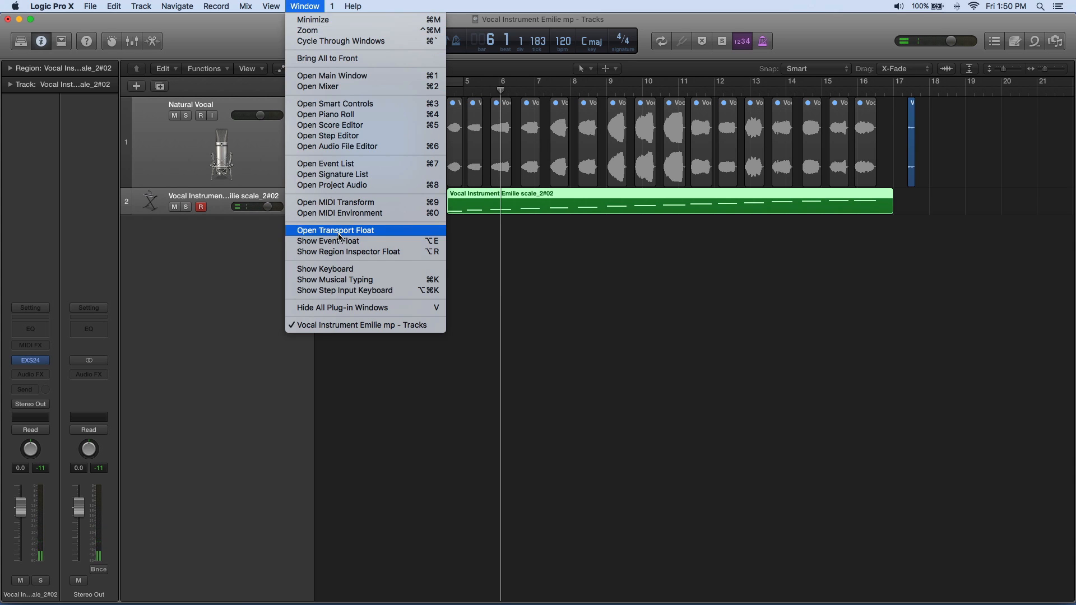
{"action": "left_click", "coordinate": [348, 280]}
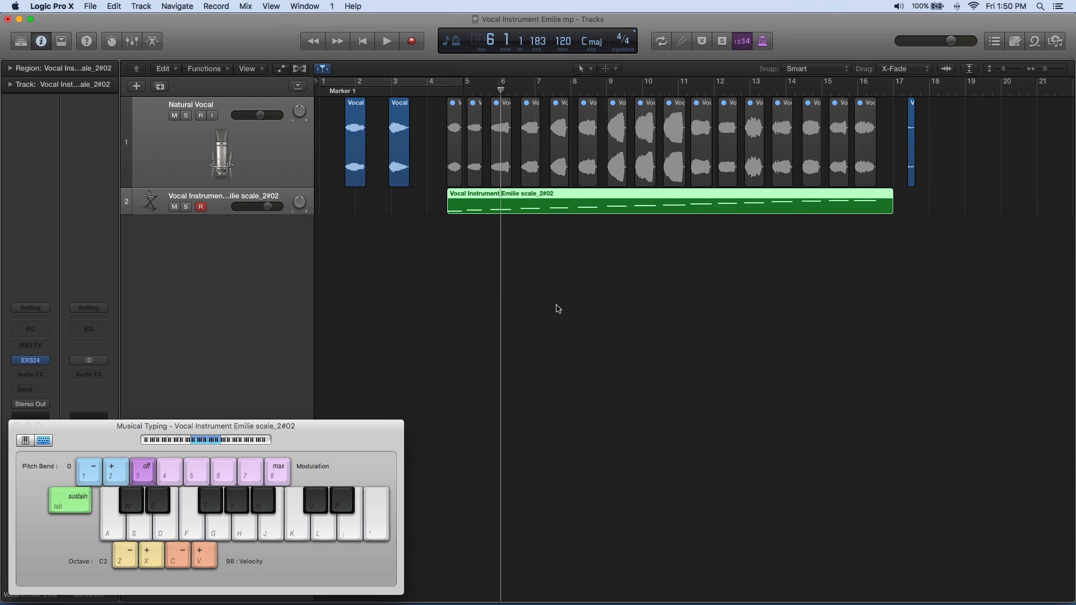
{"action": "left_click_drag", "start_coordinate": [346, 439], "coordinate": [695, 333]}
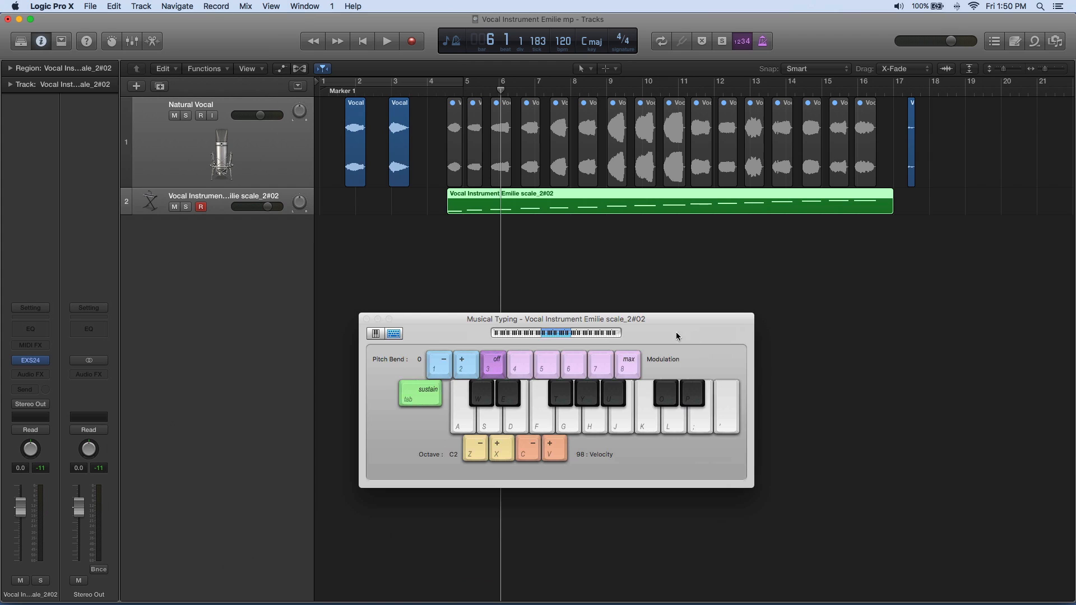
- Play an ascending series of notes of the new vocal sampler instrument on the Musical Typing keys
{"action": "left_click", "coordinate": [542, 408]}
{"action": "left_click", "coordinate": [555, 397]}
{"action": "left_click", "coordinate": [589, 396]}
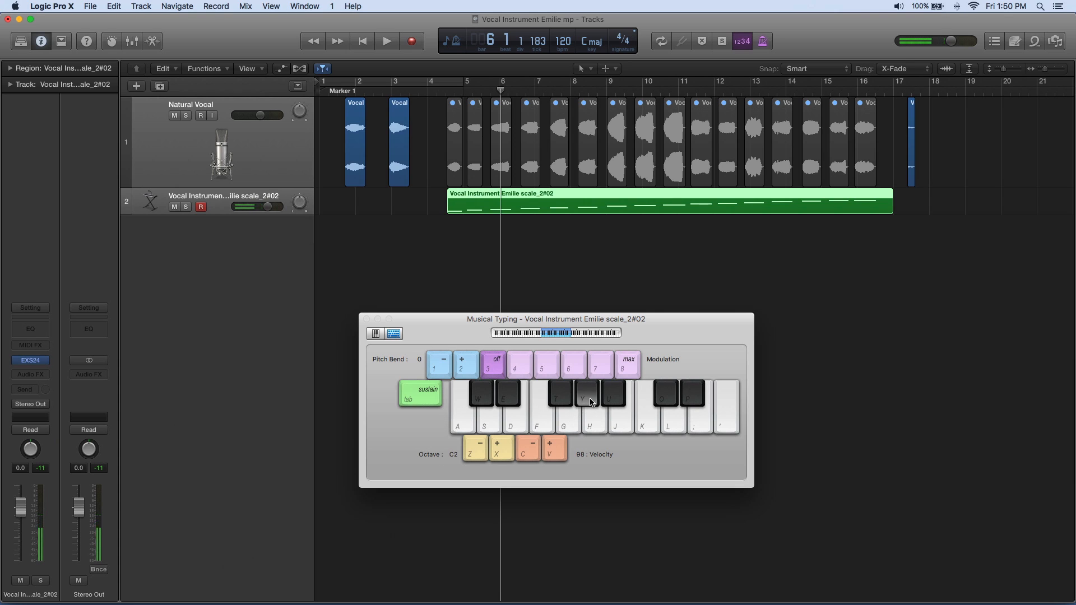
{"action": "left_click", "coordinate": [595, 416]}
{"action": "left_click", "coordinate": [612, 395]}
{"action": "left_click", "coordinate": [625, 425]}
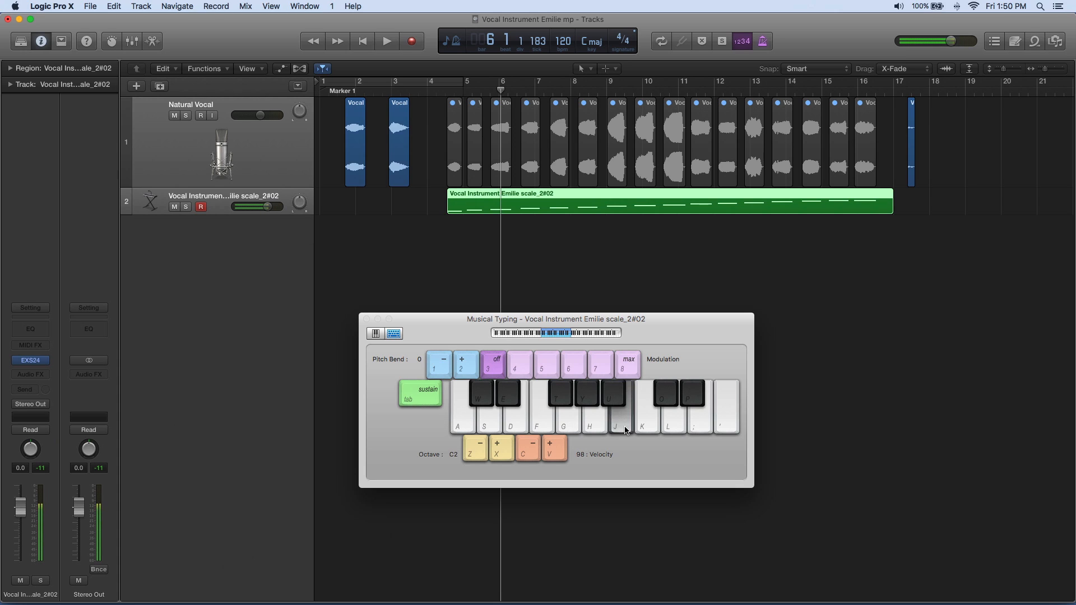
{"action": "left_click", "coordinate": [644, 425]}
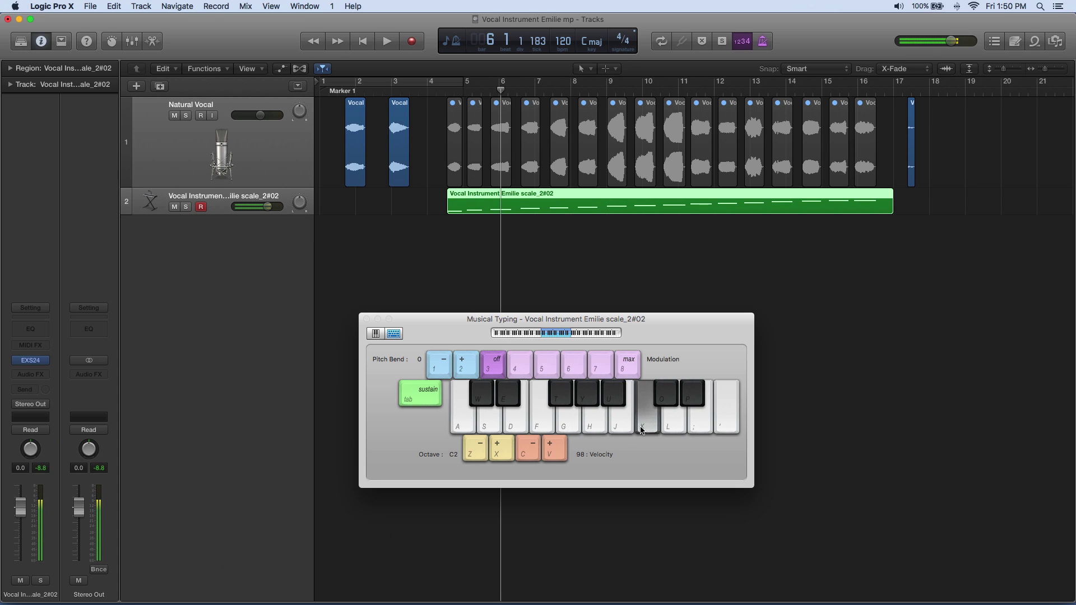
{"action": "left_click", "coordinate": [666, 395]}
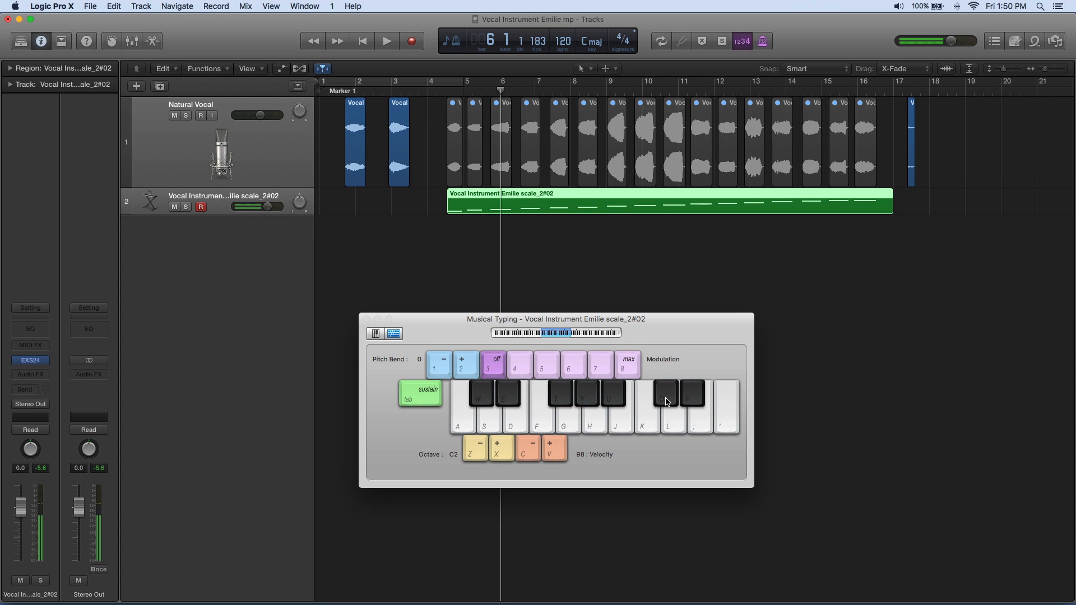
- Dismiss the Musical Typing keyboard, deselect the MIDI region, and leave the new EXS24 sampler track selected
{"action": "left_click", "coordinate": [369, 318]}
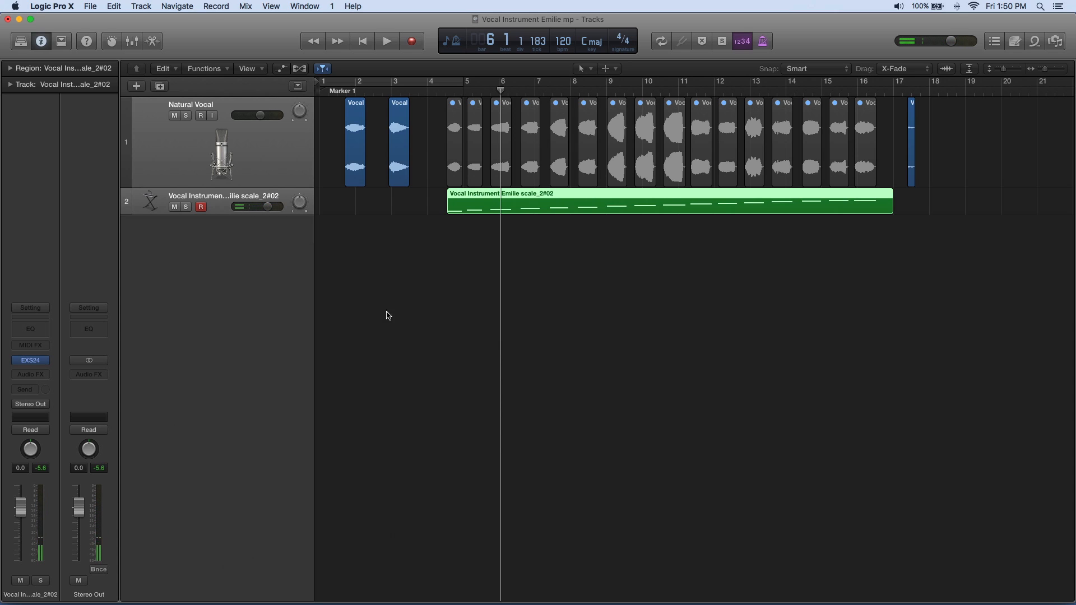
{"action": "left_click", "coordinate": [526, 276]}
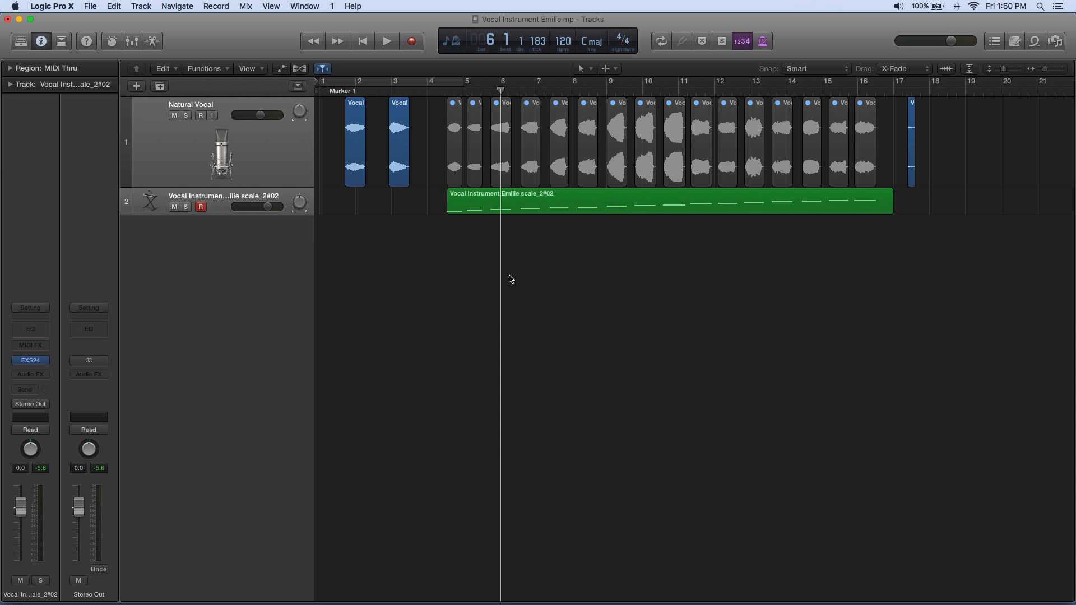
{"action": "left_click", "coordinate": [221, 204]}
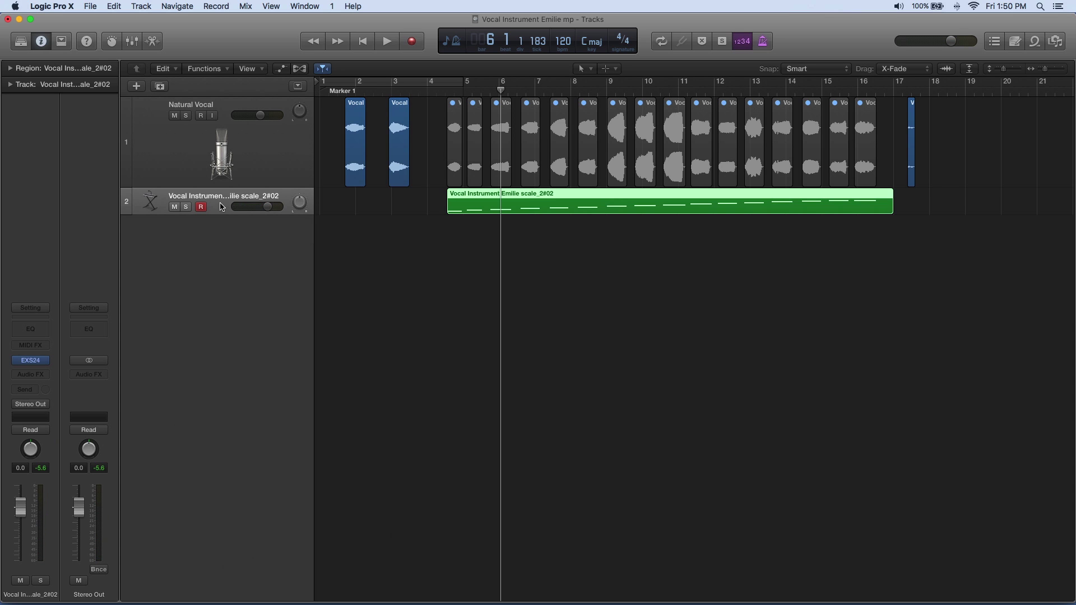
{"action": "left_click", "coordinate": [453, 345]}
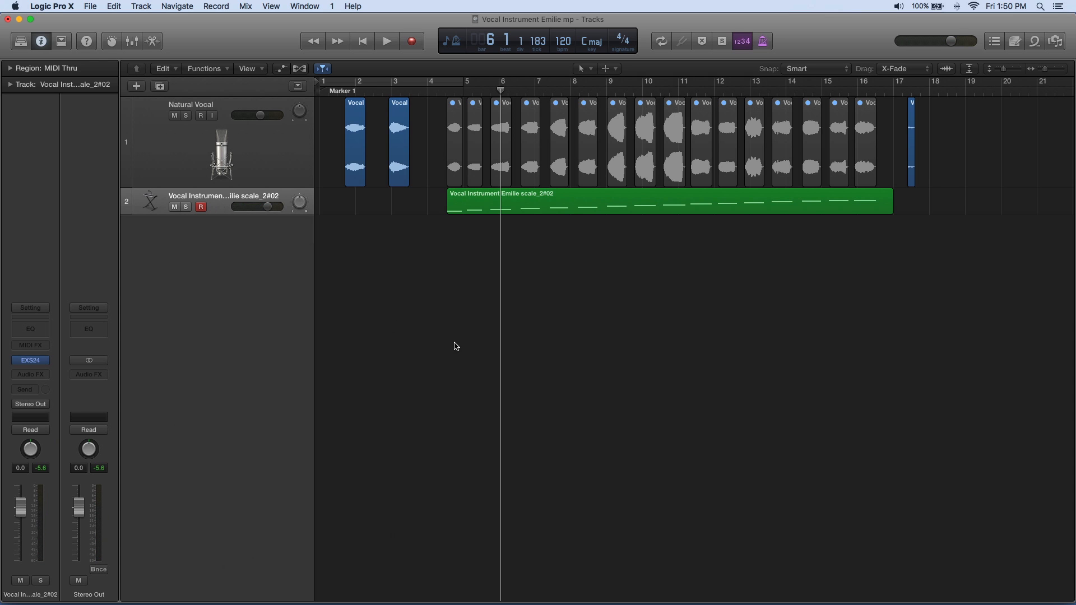